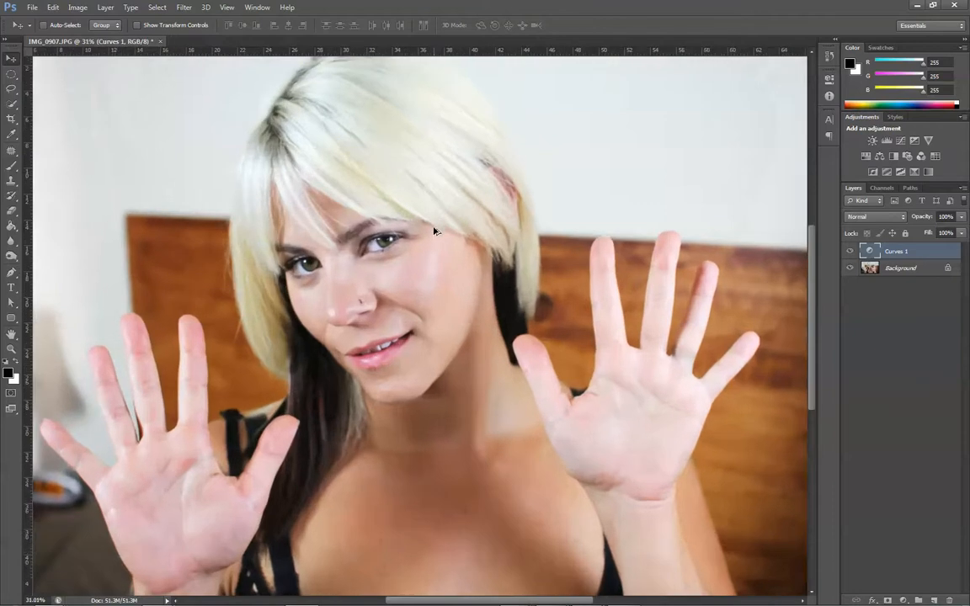
# Examine the eyes and face in the portrait, both close up and in the full photo
pyautogui.scroll(2, 338, 251)
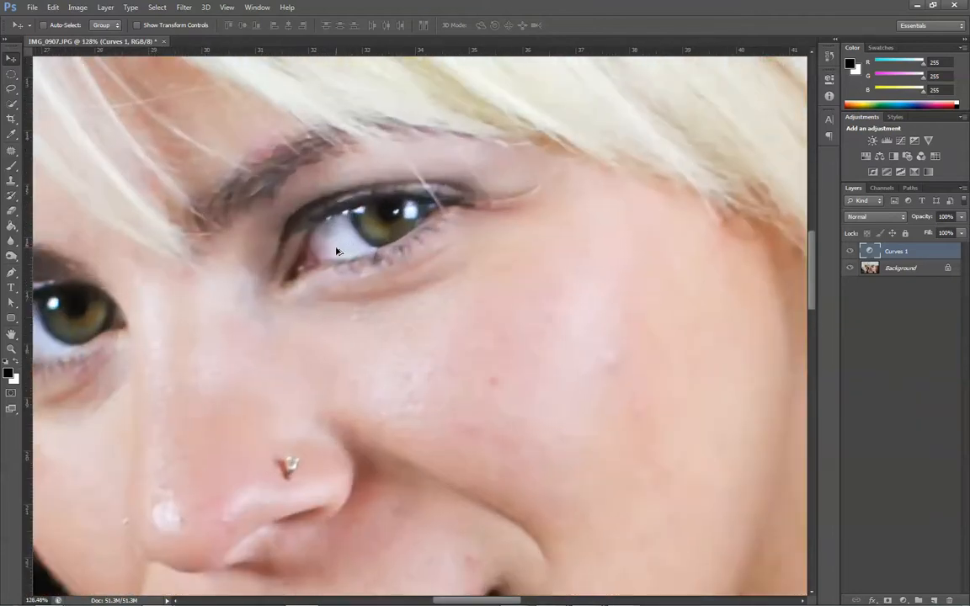
pyautogui.scroll(-2, 338, 253)
pyautogui.scroll(-3, 394, 255)
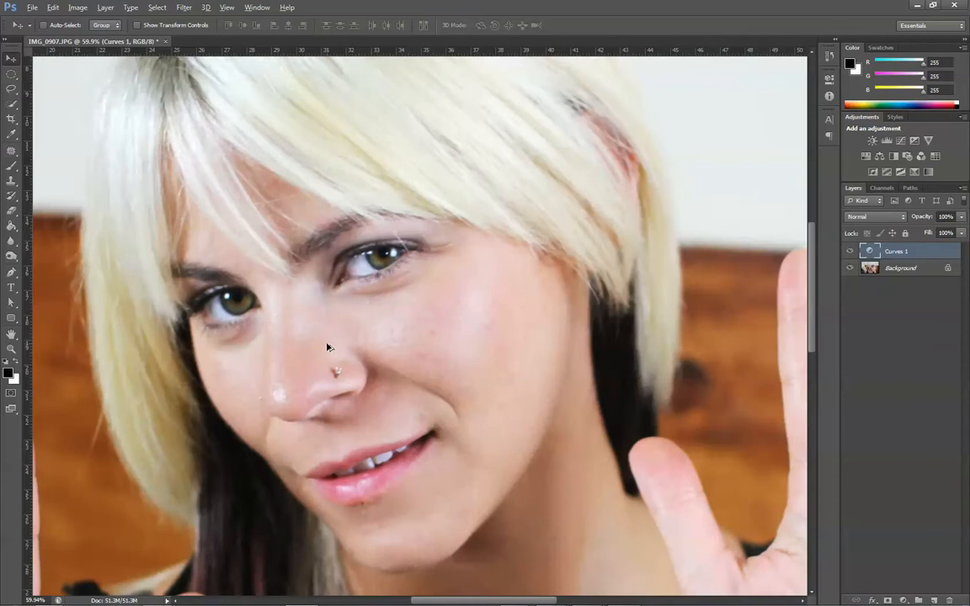
pyautogui.scroll(-2, 371, 278)
pyautogui.scroll(-1, 462, 244)
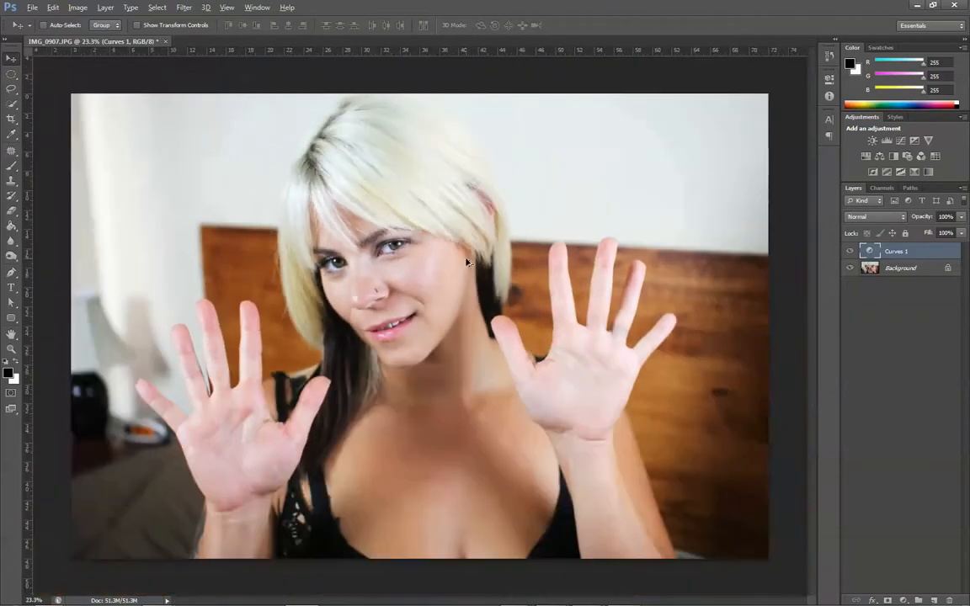
pyautogui.scroll(1, 449, 255)
pyautogui.scroll(1, 444, 250)
pyautogui.scroll(2, 296, 219)
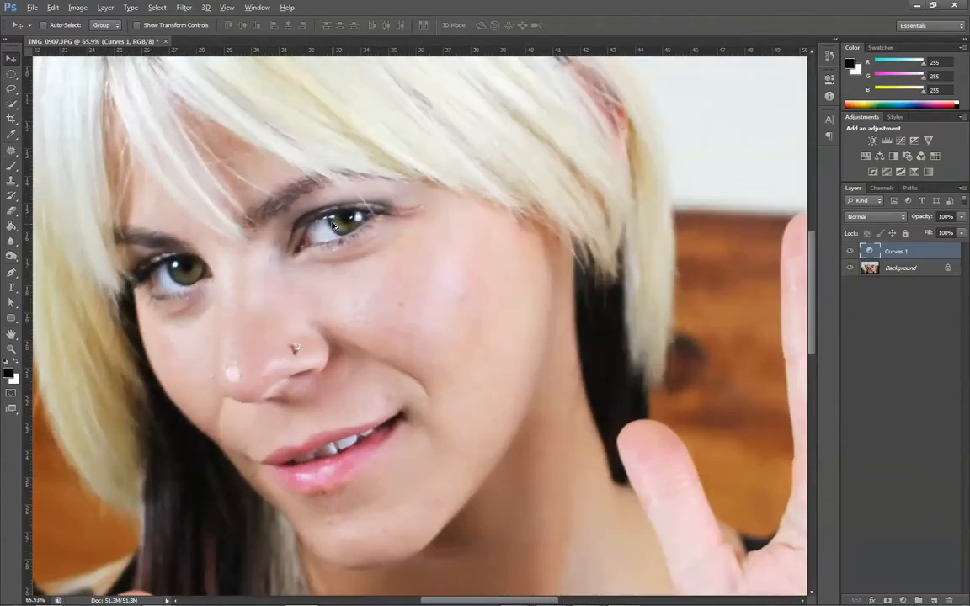
pyautogui.scroll(1, 340, 238)
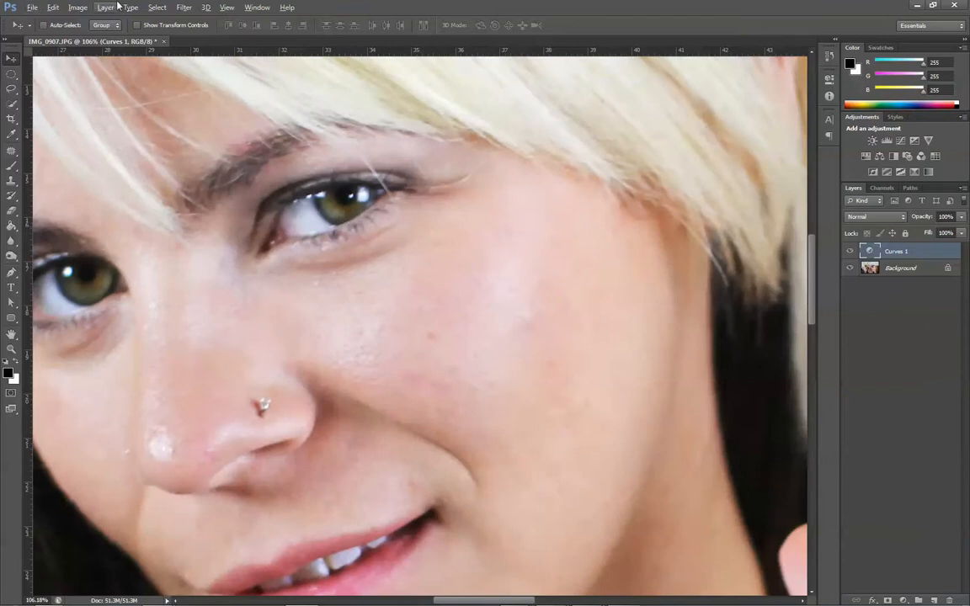
pyautogui.scroll(-1, 431, 199)
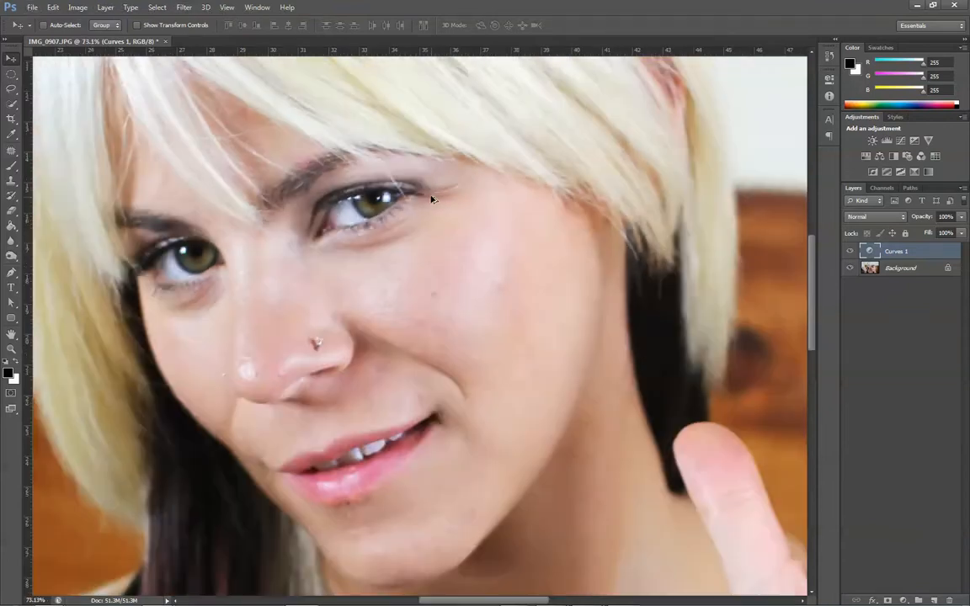
pyautogui.scroll(1, 333, 177)
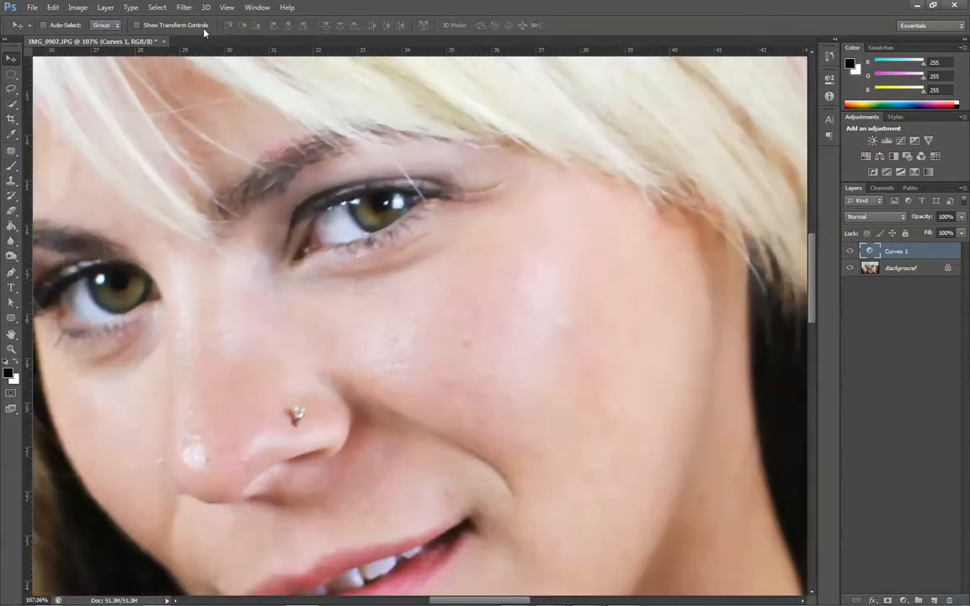
pyautogui.click(175, 8)
pyautogui.moveTo(158, 8)
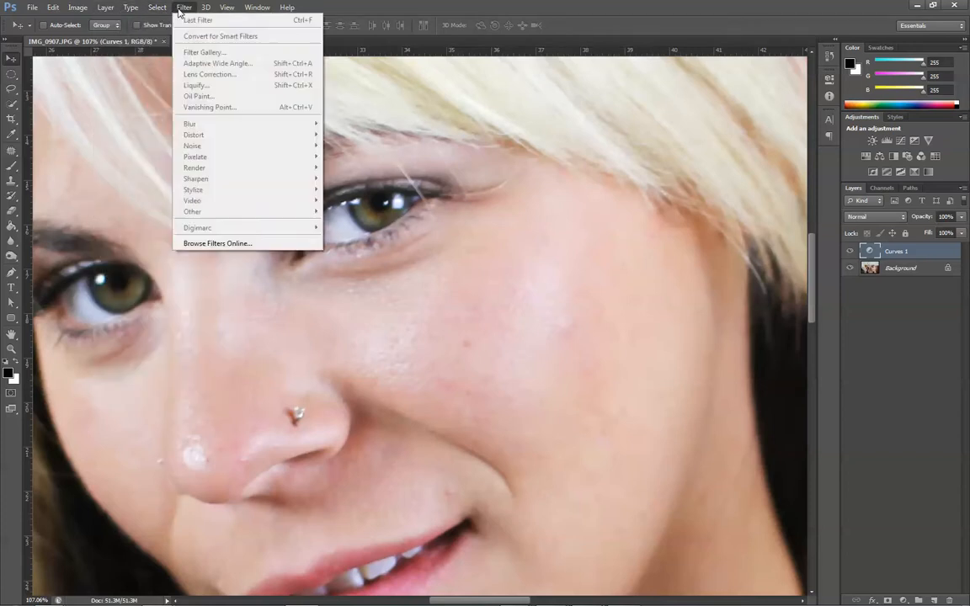
pyautogui.click(515, 40)
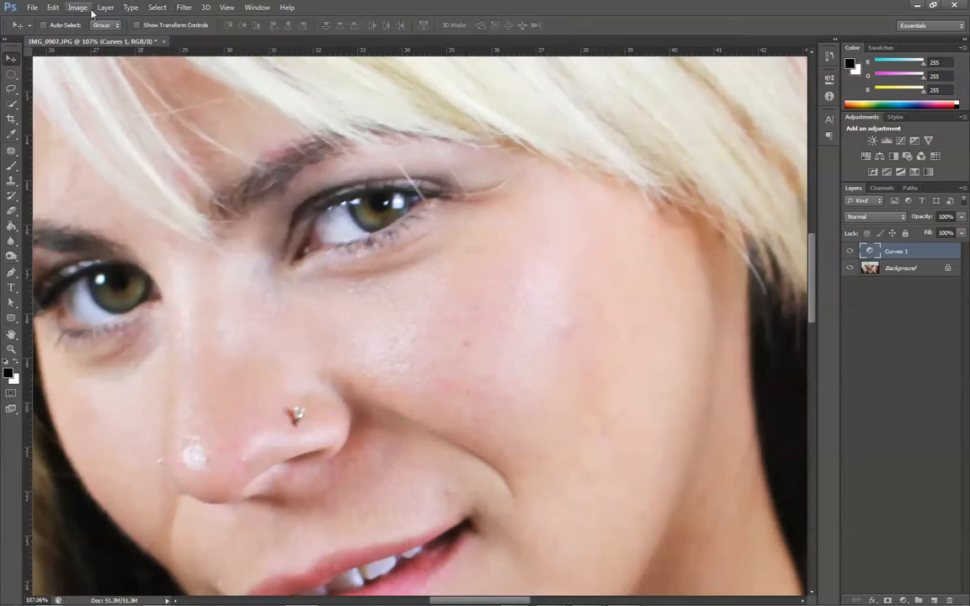
pyautogui.click(190, 10)
pyautogui.moveTo(171, 12)
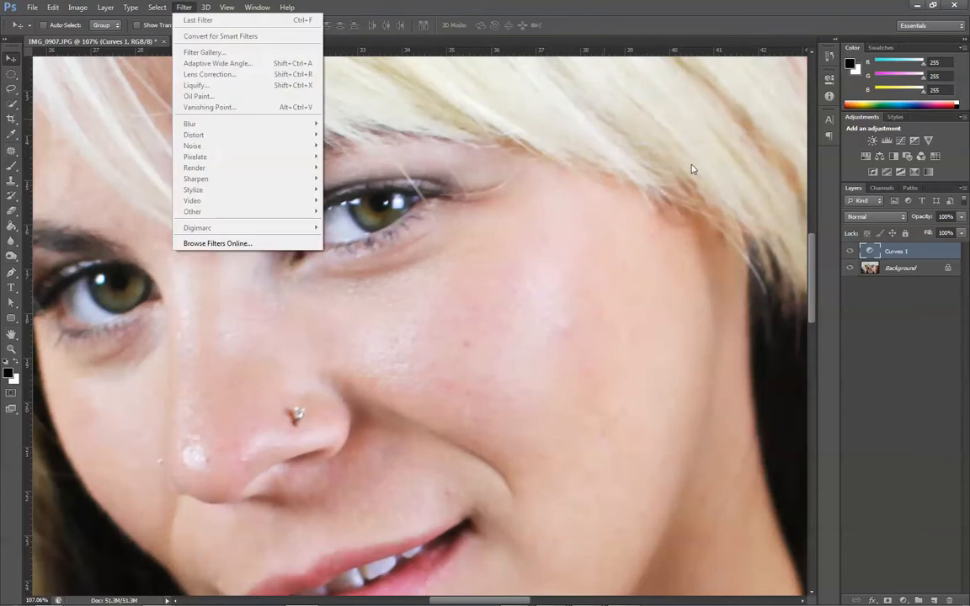
# Hide the Curves layer and run Unsharp Mask on Background at 200%, radius 1.0 px and threshold 0, comparing the preview off and on
pyautogui.click(867, 267)
pyautogui.click(852, 250)
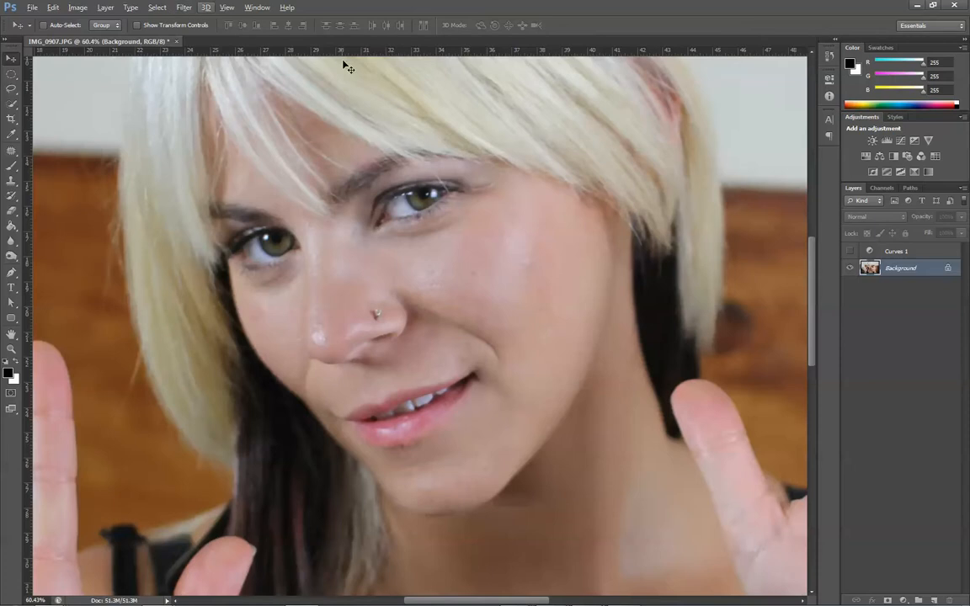
pyautogui.click(184, 7)
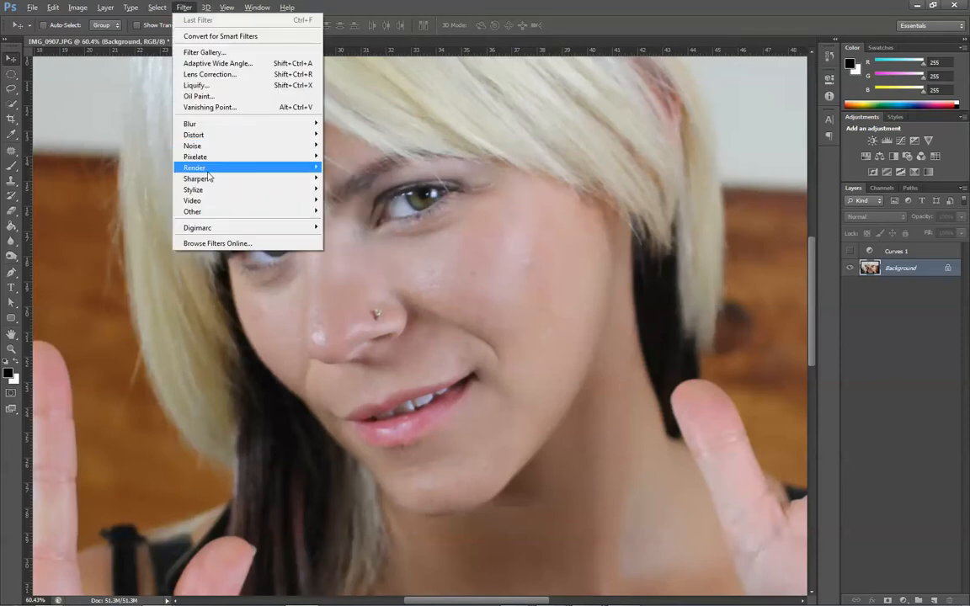
pyautogui.moveTo(202, 178)
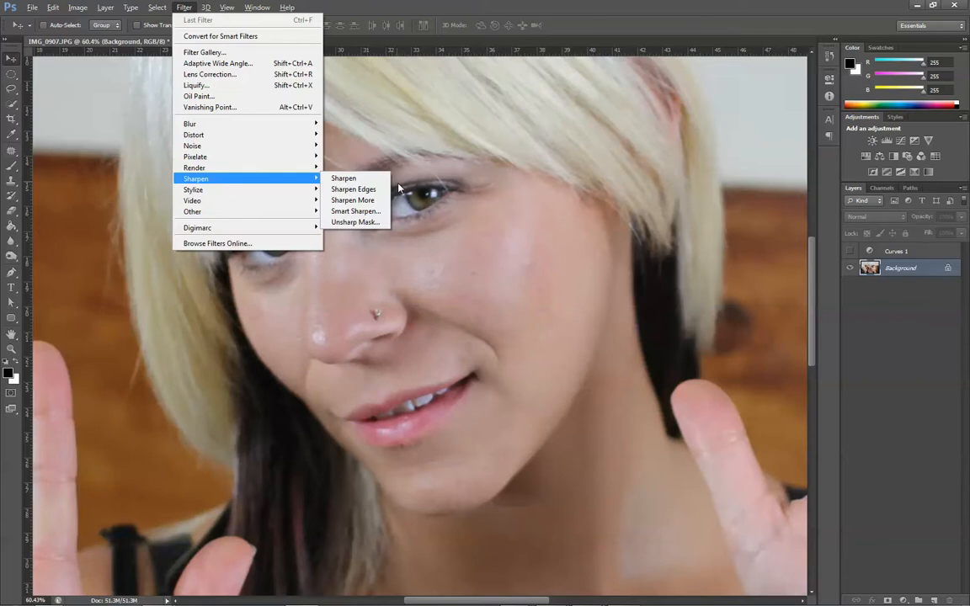
pyautogui.click(371, 223)
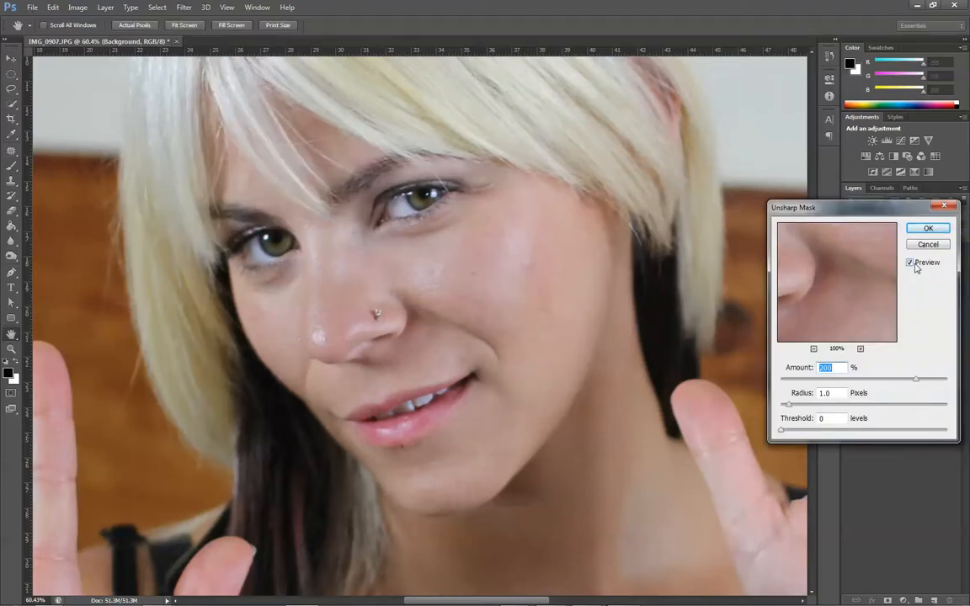
pyautogui.click(917, 268)
pyautogui.click(917, 267)
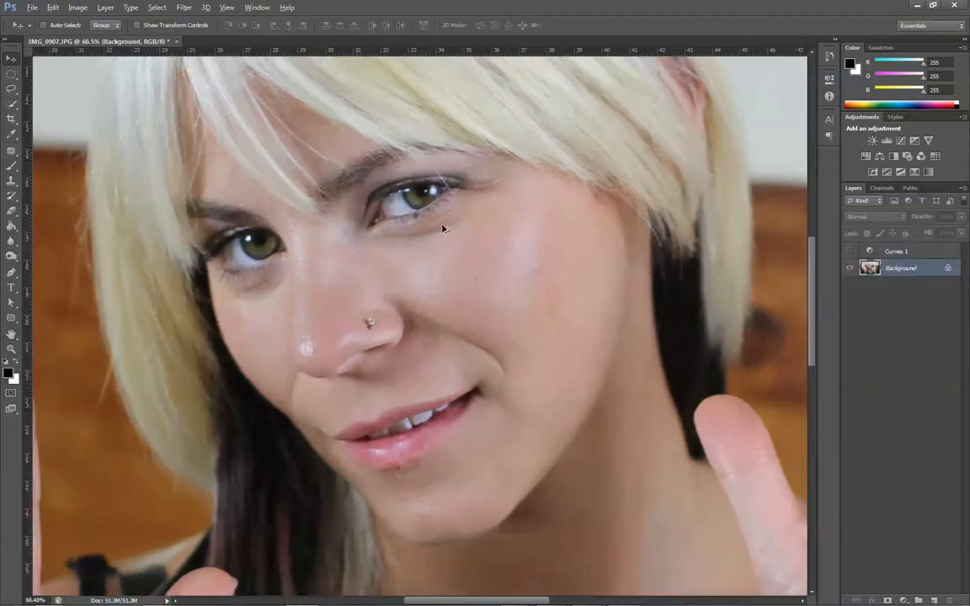
# Outline the subject's left eye, including the lashes, with a freehand Lasso selection
pyautogui.scroll(5, 444, 228)
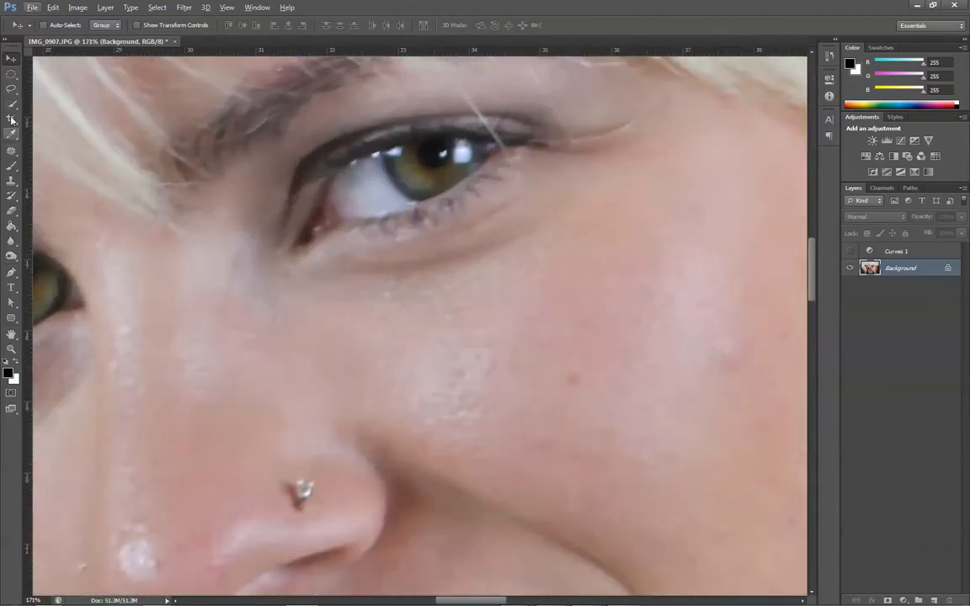
pyautogui.click(11, 88)
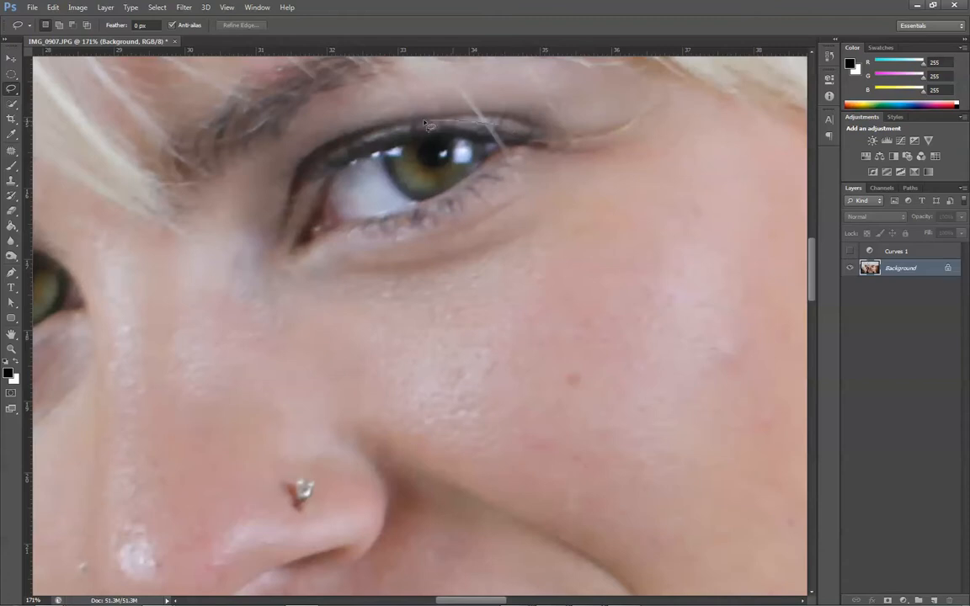
pyautogui.moveTo(280, 212)
pyautogui.mouseDown()
pyautogui.moveTo(294, 268)
pyautogui.moveTo(347, 269)
pyautogui.moveTo(424, 248)
pyautogui.mouseUp()
pyautogui.moveTo(557, 155); pyautogui.dragTo(444, 111)
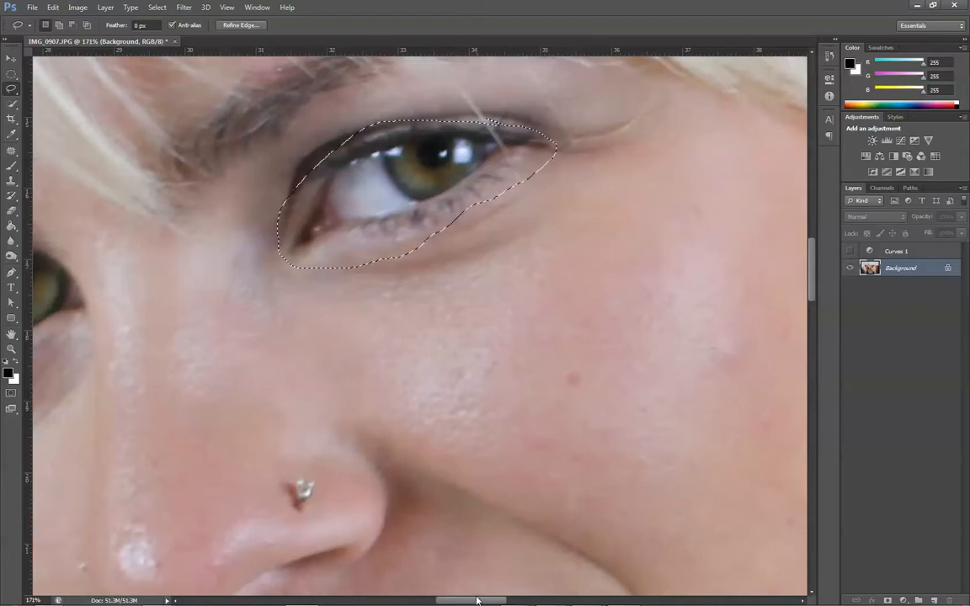
# Add the subject's right eye with its lashes to the existing Lasso selection
pyautogui.moveTo(474, 601); pyautogui.dragTo(433, 594)
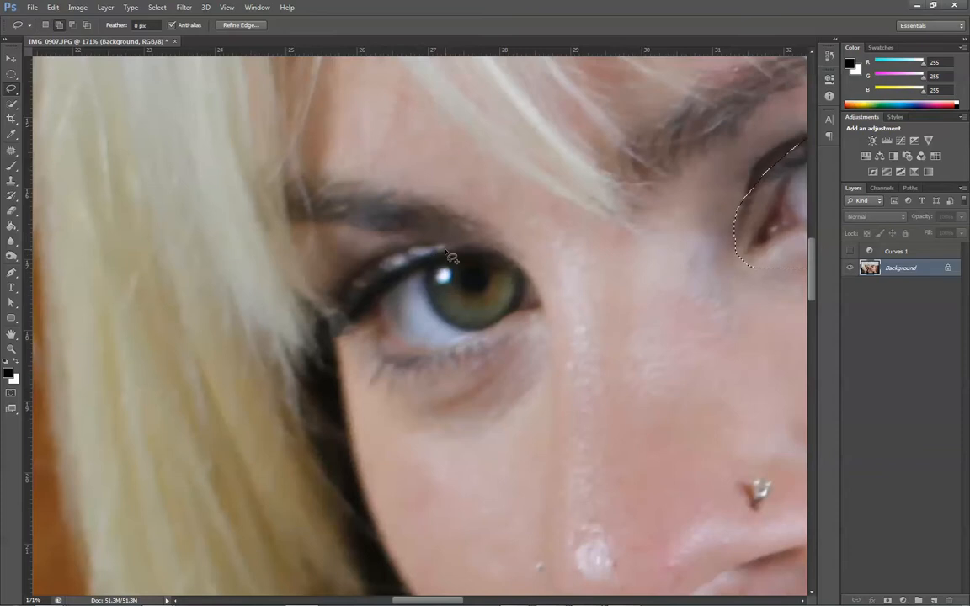
pyautogui.moveTo(444, 252)
pyautogui.mouseDown()
pyautogui.moveTo(347, 307)
pyautogui.moveTo(348, 334)
pyautogui.moveTo(384, 377)
pyautogui.moveTo(432, 375)
pyautogui.moveTo(549, 314)
pyautogui.moveTo(550, 290)
pyautogui.moveTo(525, 263)
pyautogui.moveTo(489, 242)
pyautogui.moveTo(439, 245)
pyautogui.mouseUp()
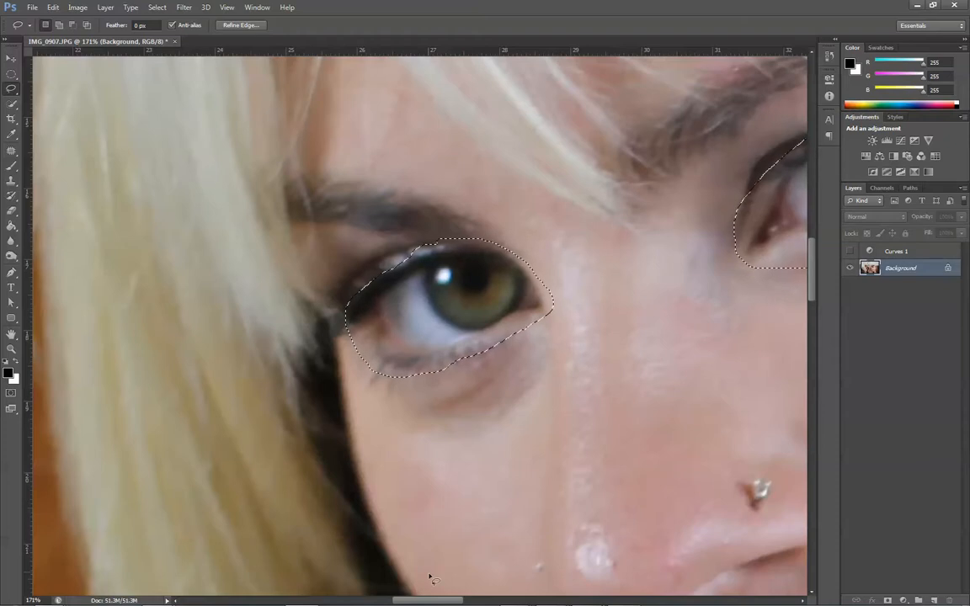
# Try Refine Edge on the eye selection, and subtract the stray-hair bump from the upper edge of the subject's left eye
pyautogui.moveTo(431, 600); pyautogui.dragTo(455, 600)
pyautogui.click(247, 26)
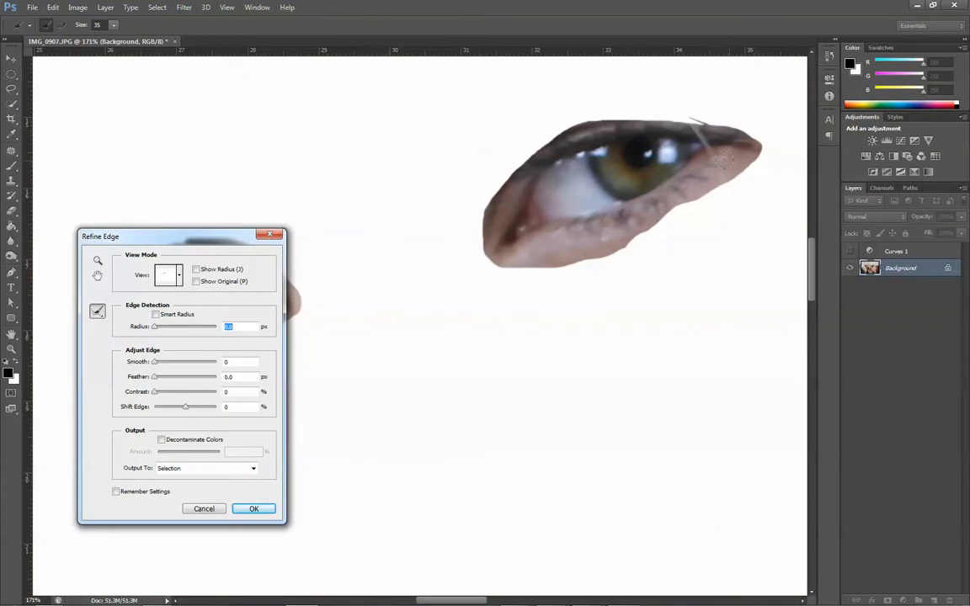
pyautogui.press('Return')
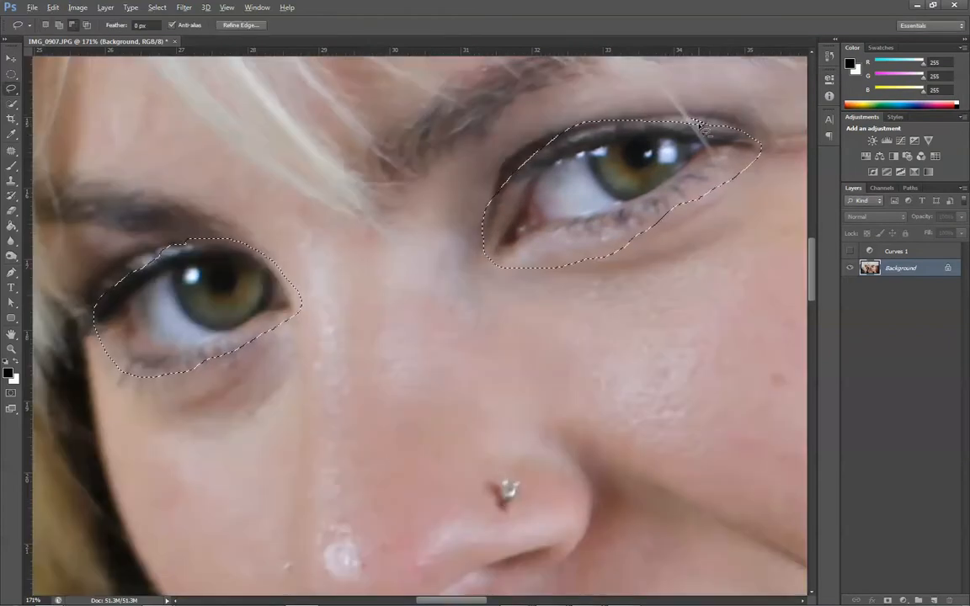
pyautogui.moveTo(705, 125)
pyautogui.mouseDown()
pyautogui.moveTo(717, 123)
pyautogui.moveTo(619, 108)
pyautogui.moveTo(678, 118)
pyautogui.mouseUp()
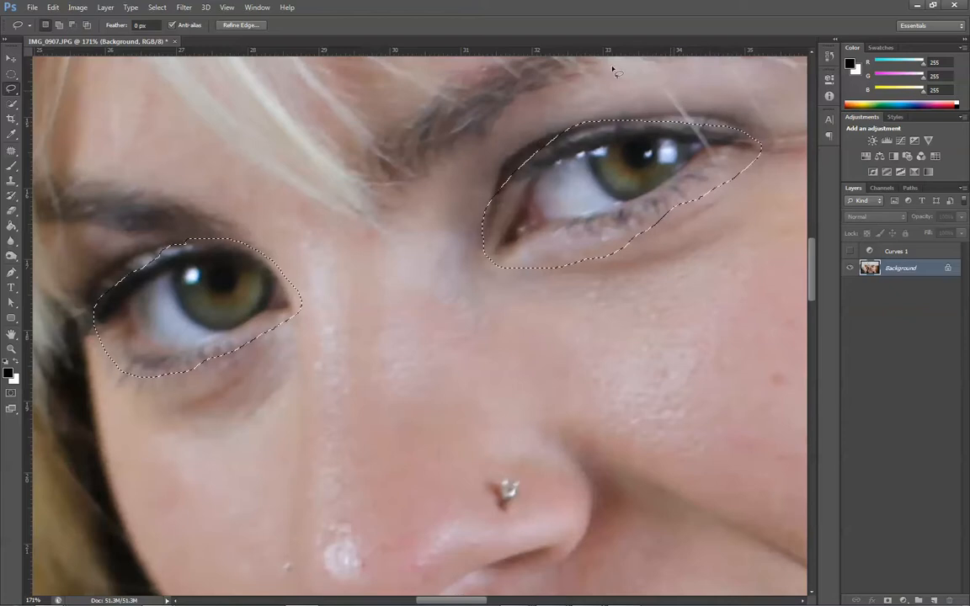
# Feather the selection of both eyes by 7 px using Refine Edge
pyautogui.click(236, 27)
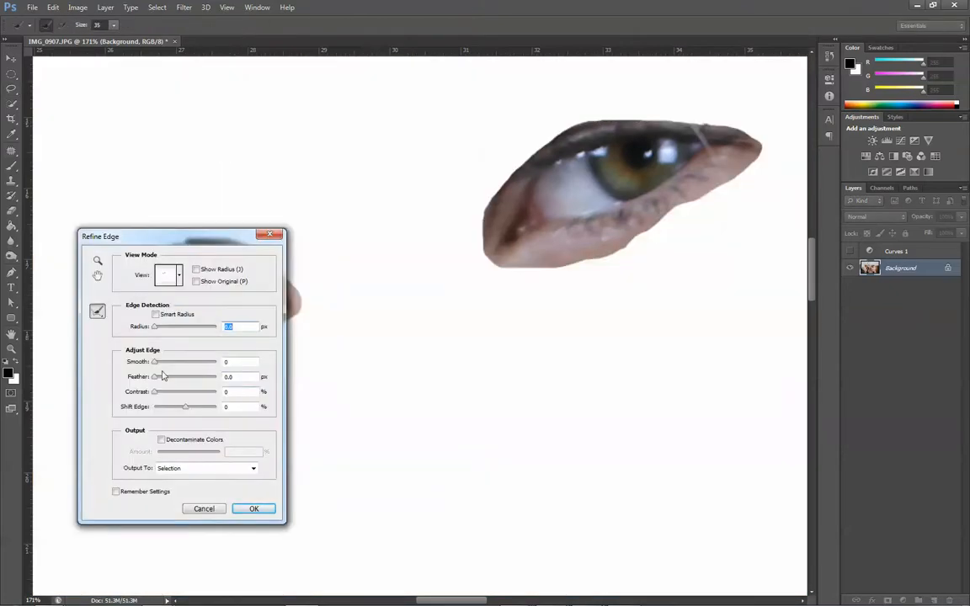
pyautogui.moveTo(153, 379); pyautogui.dragTo(165, 380)
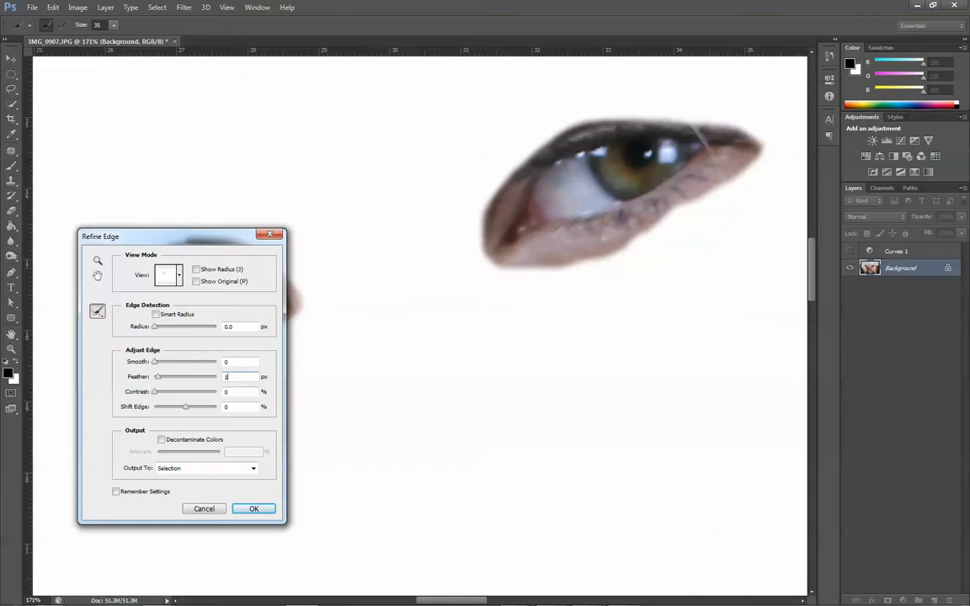
pyautogui.write('10')
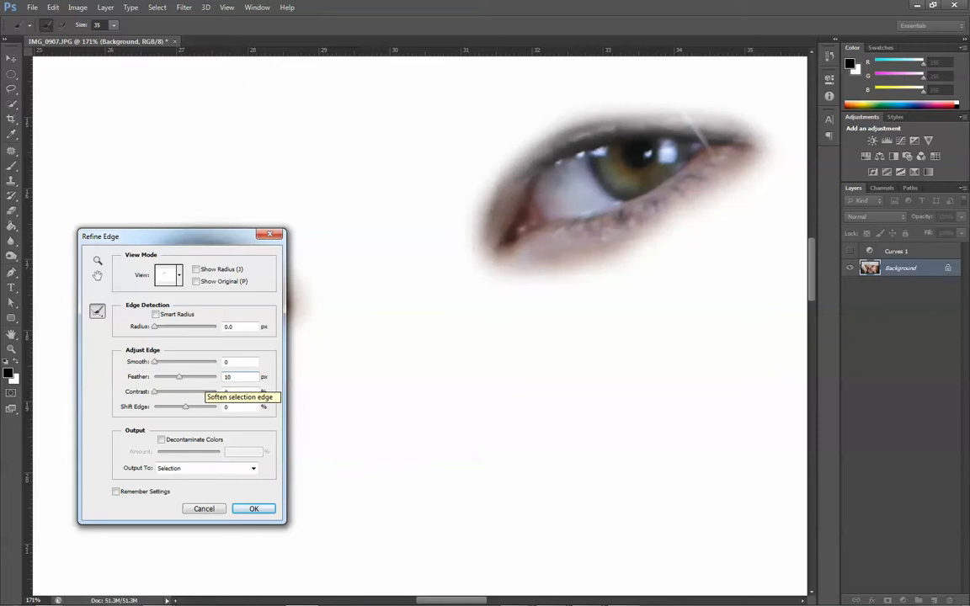
pyautogui.click(153, 376)
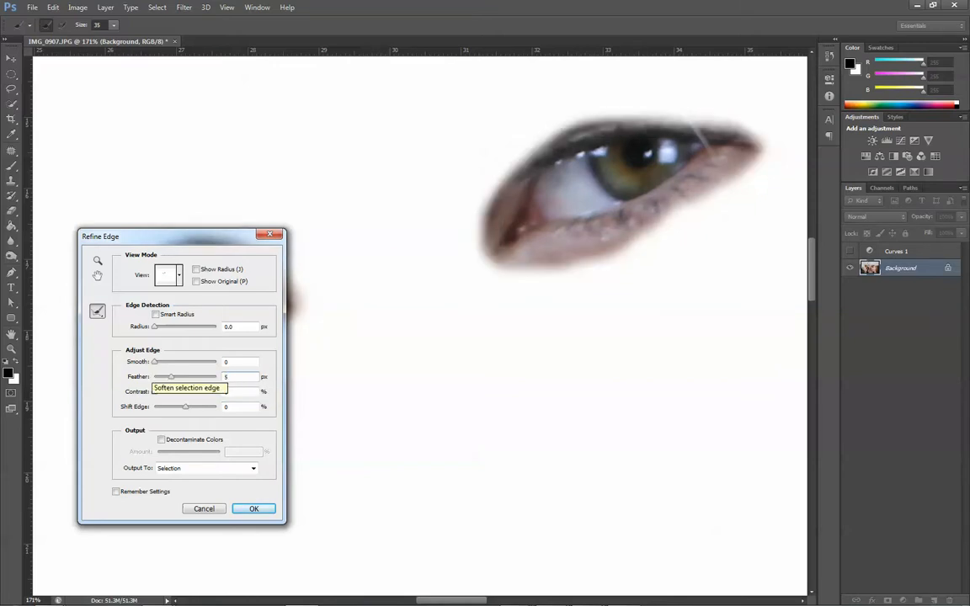
pyautogui.press('BackSpace')
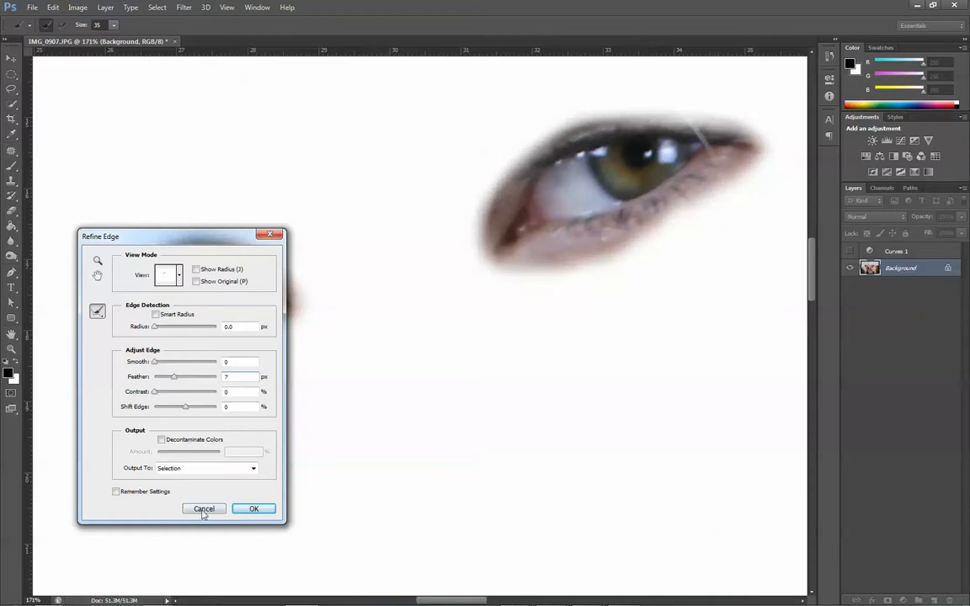
pyautogui.click(237, 510)
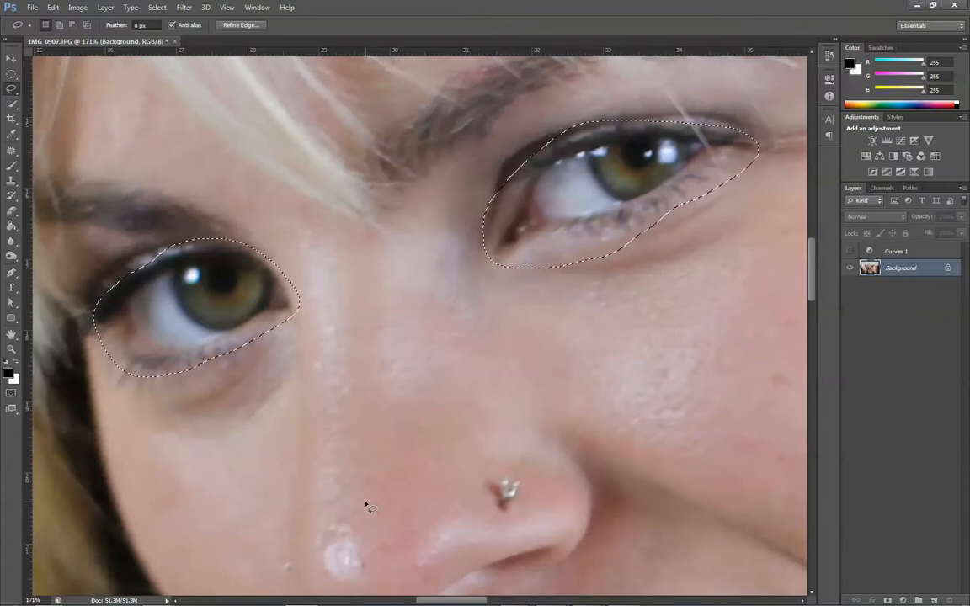
# Copy the selected eyes to a new layer and check the cutout with the Background temporarily hidden
pyautogui.hotkey('ctrl', 'j')
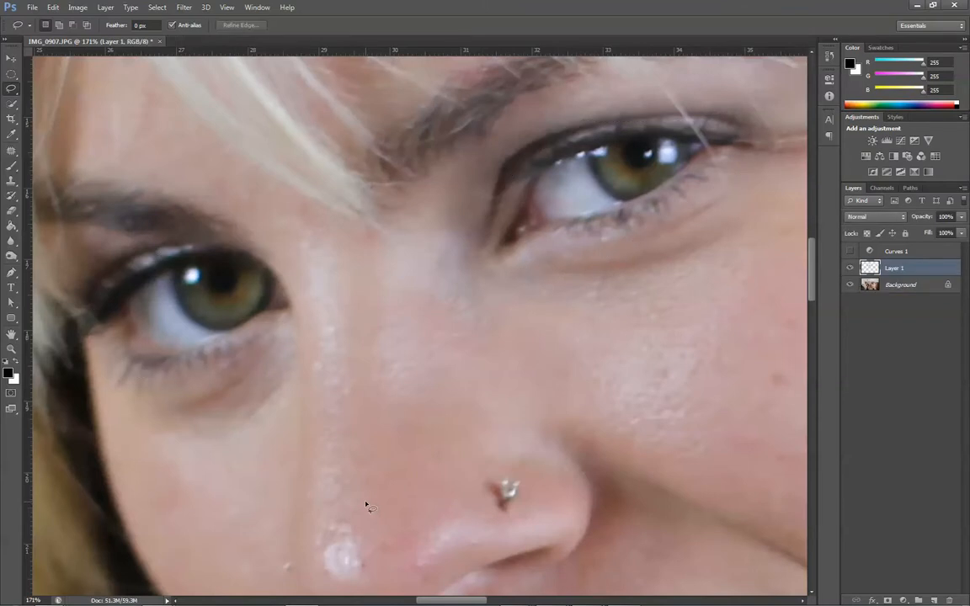
pyautogui.click(848, 285)
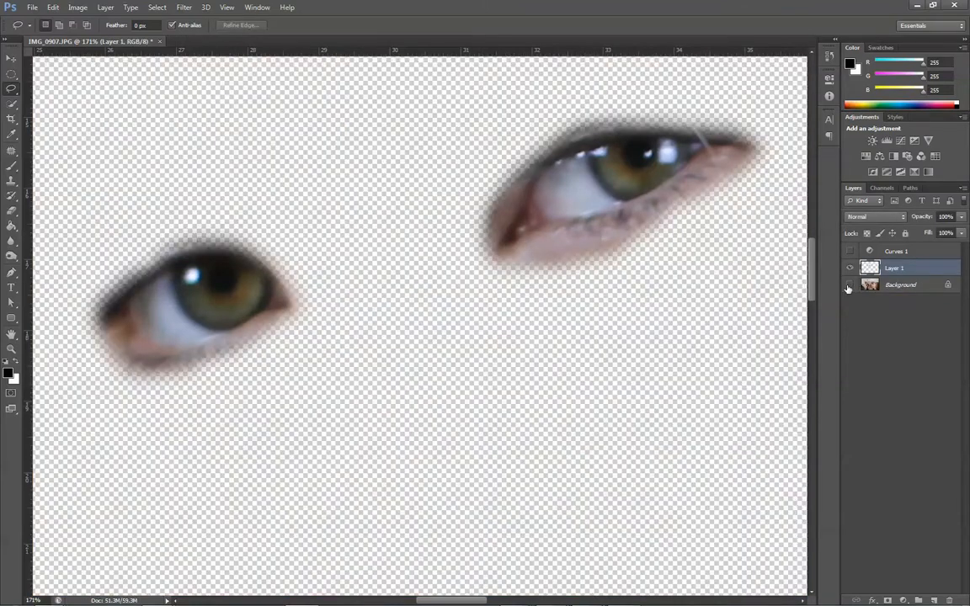
pyautogui.click(848, 286)
# Rename the layer with the copied eyes to "Sharpen Eyes"
pyautogui.doubleClick(894, 268)
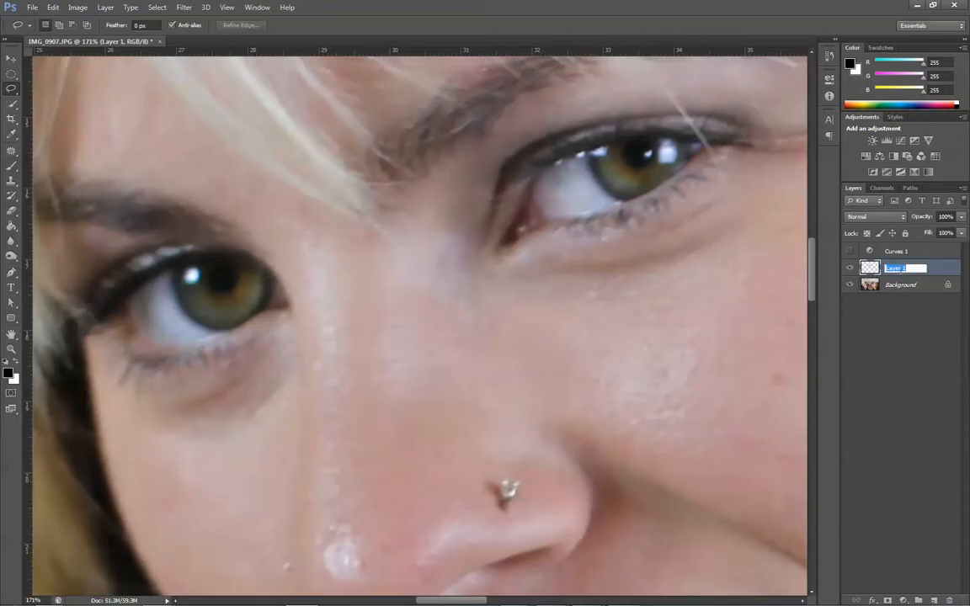
pyautogui.write('Sharpen Eyes')
pyautogui.press('Return')
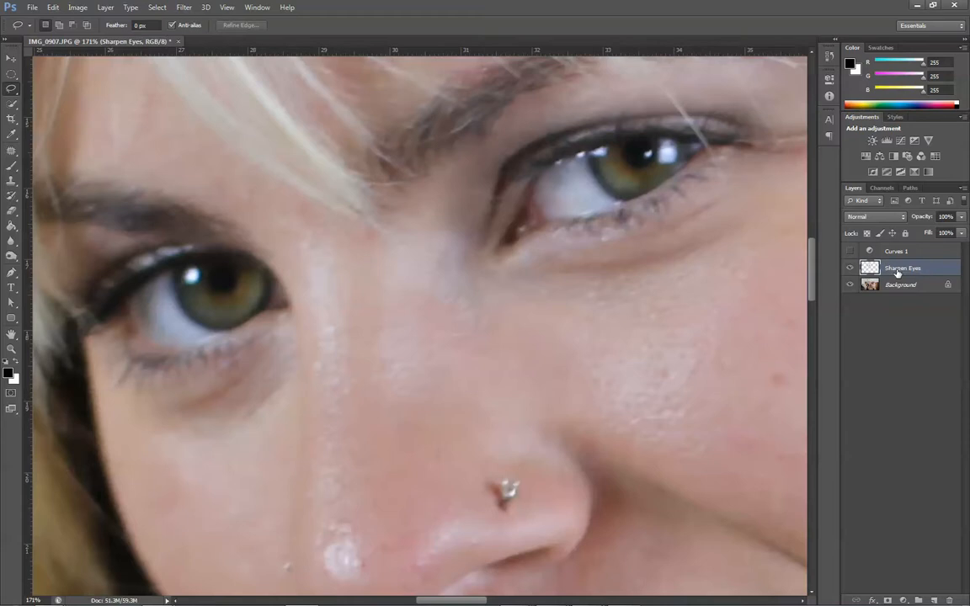
# Delete the Curves 1 adjustment layer
pyautogui.hotkey('alt', ']')
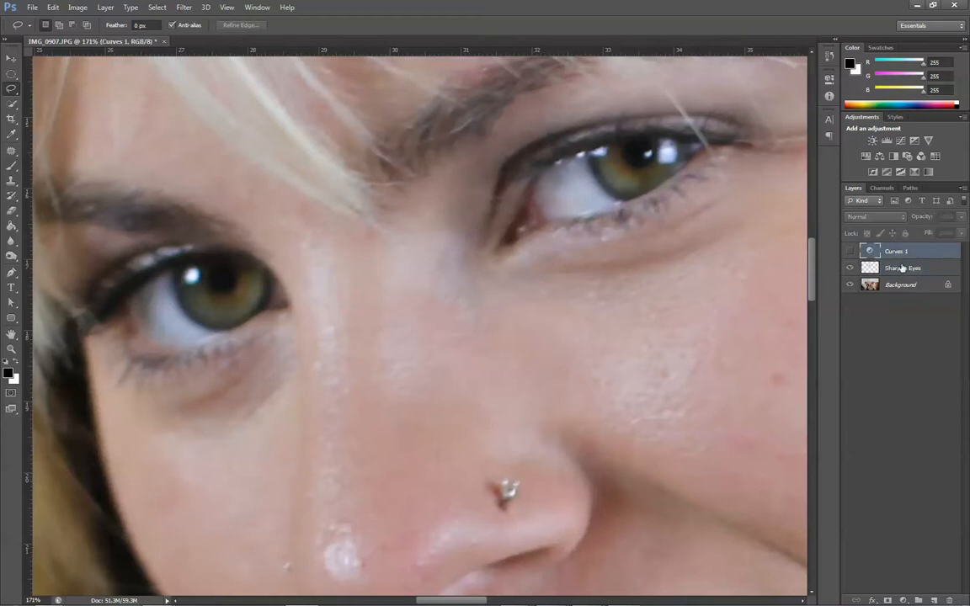
pyautogui.press('Delete')
pyautogui.press('Return')
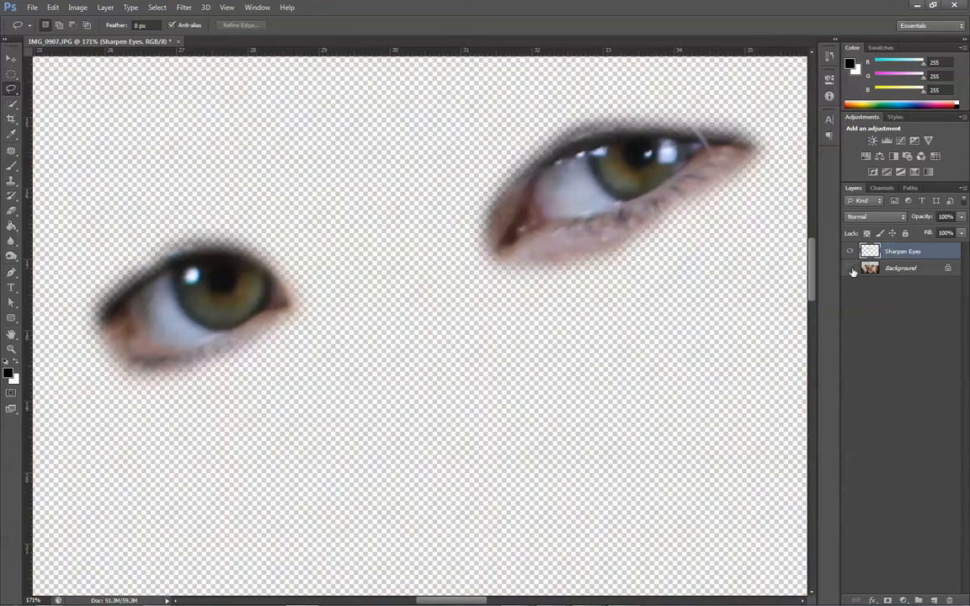
# Show the Background layer again and open the Unsharp Mask filter for the Sharpen Eyes layer
pyautogui.click(849, 268)
pyautogui.click(849, 268)
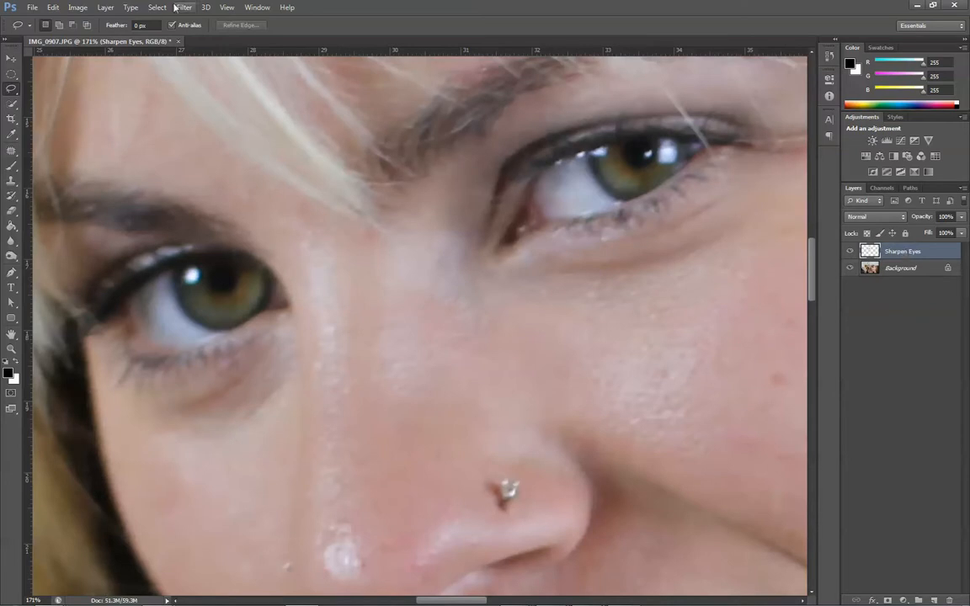
pyautogui.click(183, 7)
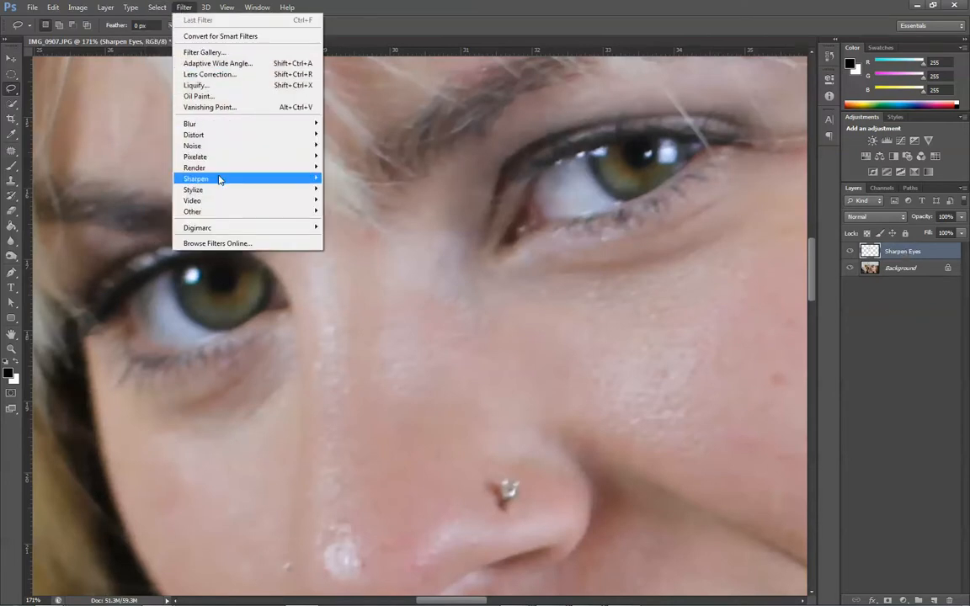
pyautogui.moveTo(218, 179)
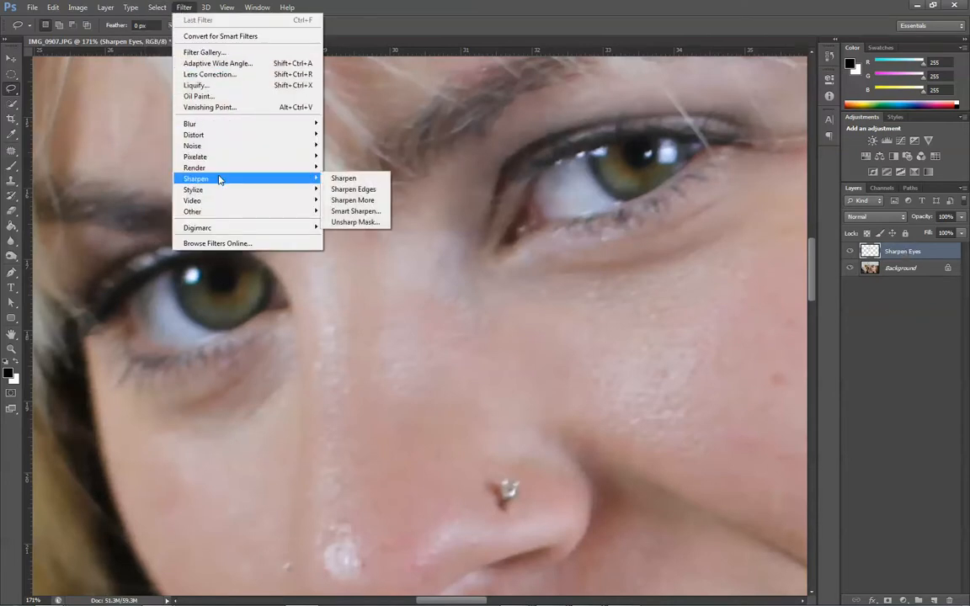
pyautogui.click(354, 222)
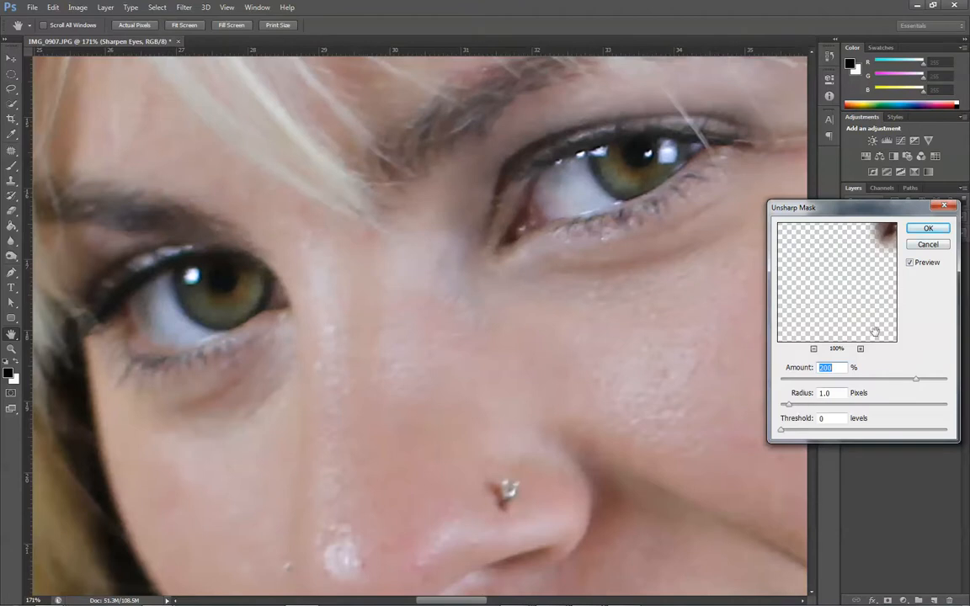
# Reduce the Unsharp Mask amount slightly below 200%, compare the eyes with the preview off and on, and apply the filter
pyautogui.click(910, 263)
pyautogui.click(911, 264)
pyautogui.moveTo(918, 381); pyautogui.dragTo(839, 383)
pyautogui.click(910, 262)
pyautogui.click(910, 263)
pyautogui.moveTo(838, 380); pyautogui.dragTo(886, 384)
pyautogui.moveTo(886, 381); pyautogui.dragTo(900, 384)
pyautogui.click(915, 232)
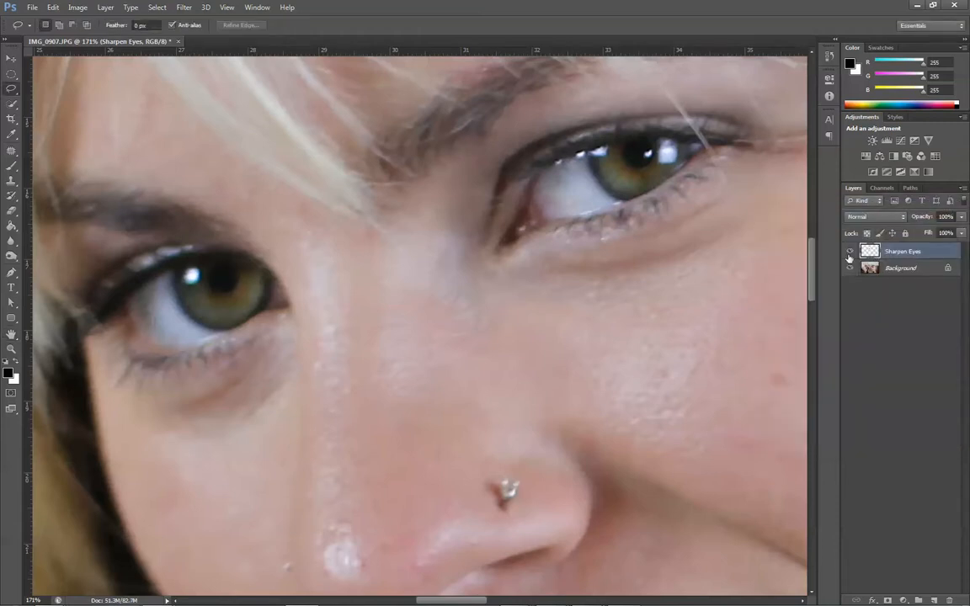
# Compare the face before and after sharpening by repeatedly hiding and showing the Sharpen Eyes layer
pyautogui.click(849, 252)
pyautogui.scroll(-5, 573, 255)
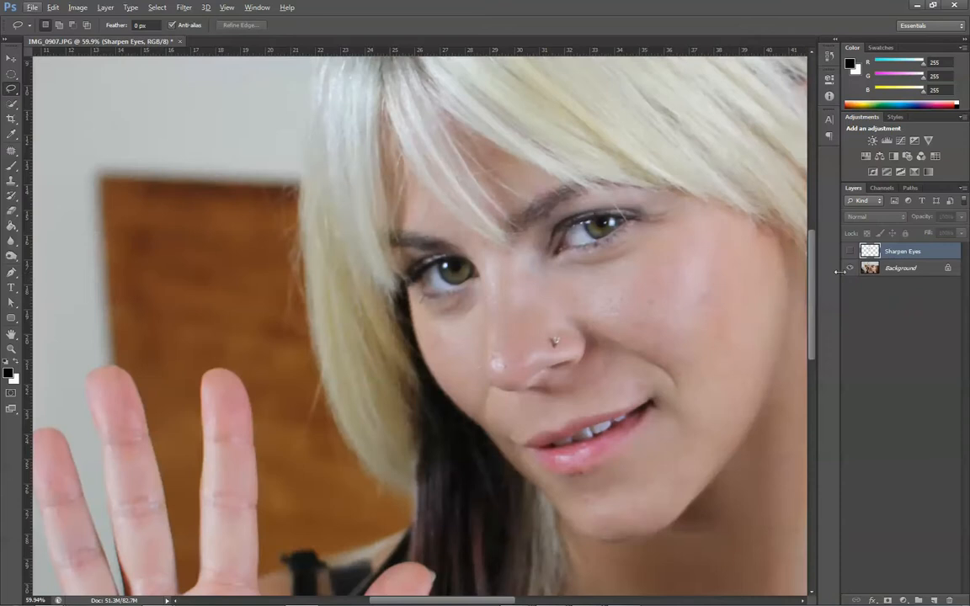
pyautogui.scroll(2, 710, 192)
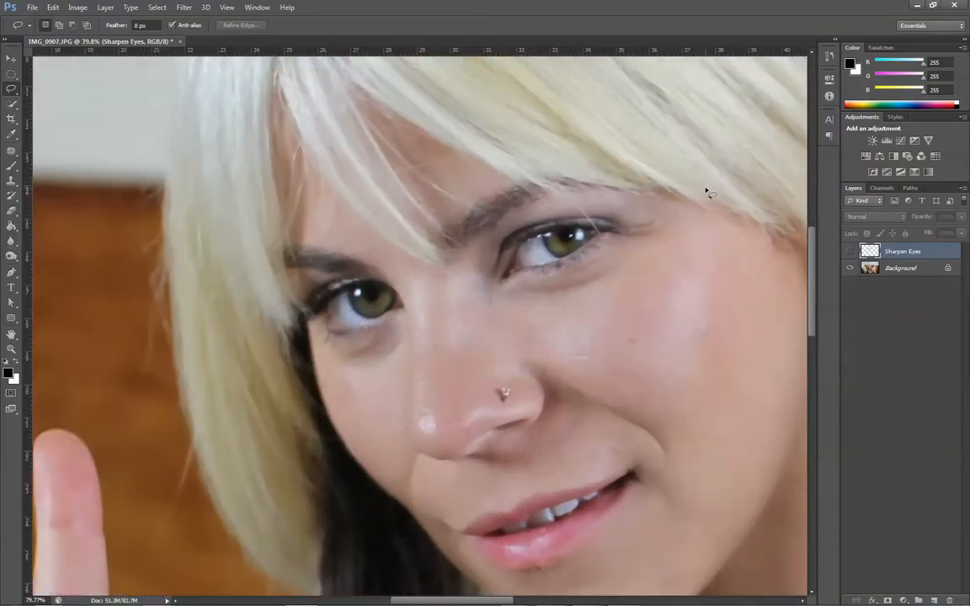
pyautogui.scroll(-3, 703, 198)
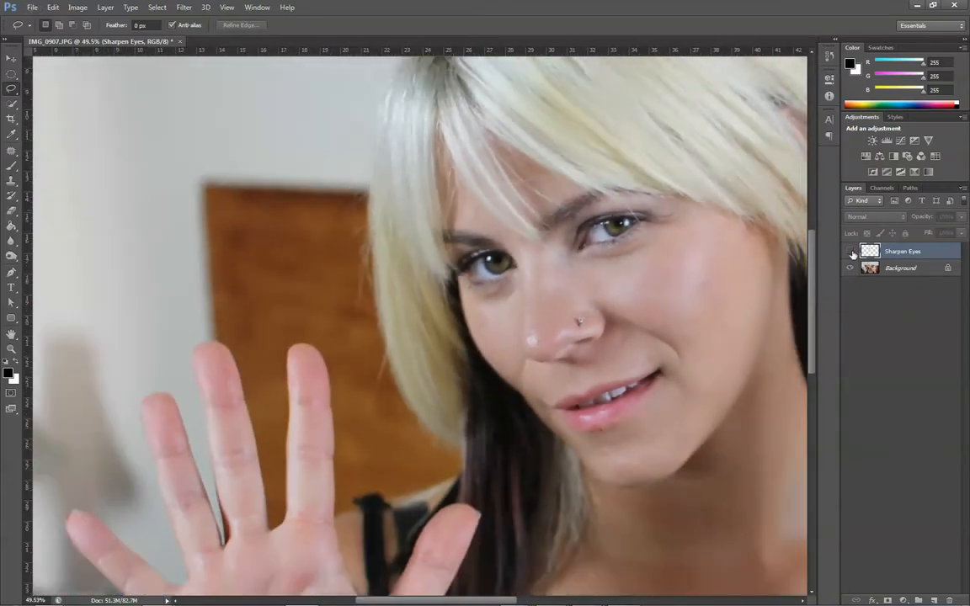
pyautogui.click(852, 254)
pyautogui.click(852, 253)
pyautogui.click(852, 253)
pyautogui.click(852, 253)
pyautogui.click(852, 254)
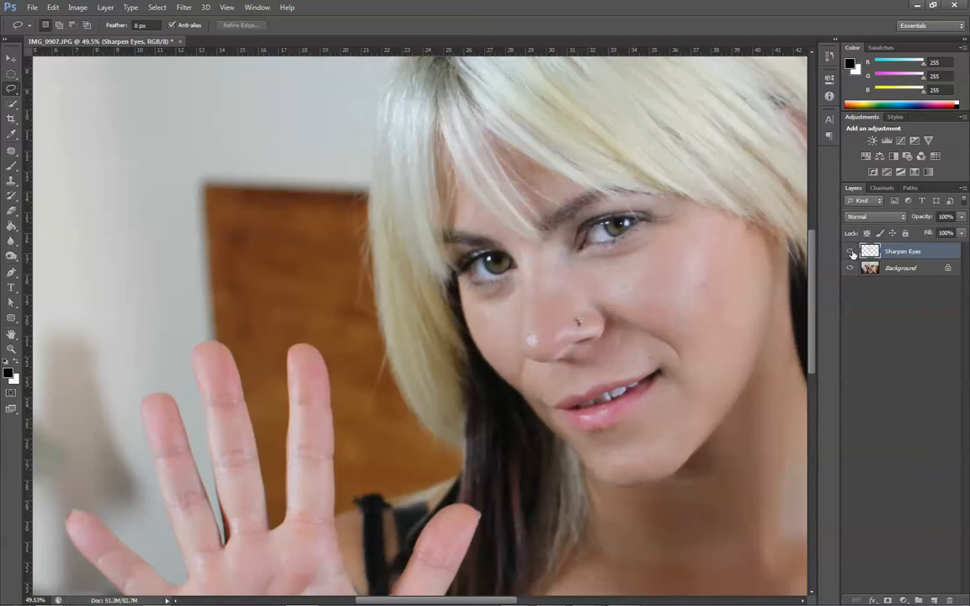
pyautogui.click(852, 254)
pyautogui.click(853, 253)
pyautogui.click(852, 253)
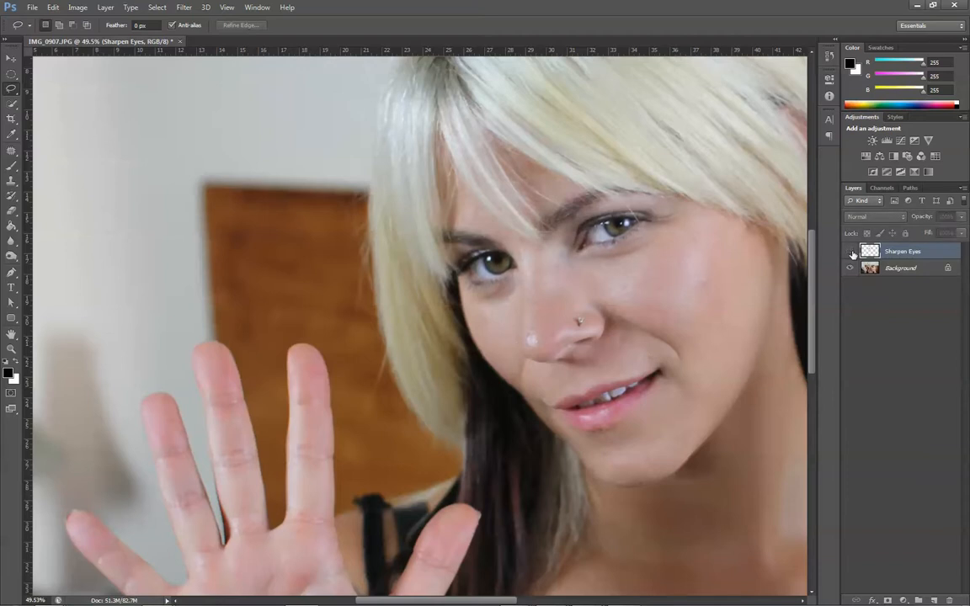
pyautogui.click(852, 254)
pyautogui.click(852, 253)
pyautogui.click(852, 253)
pyautogui.click(853, 254)
pyautogui.click(852, 254)
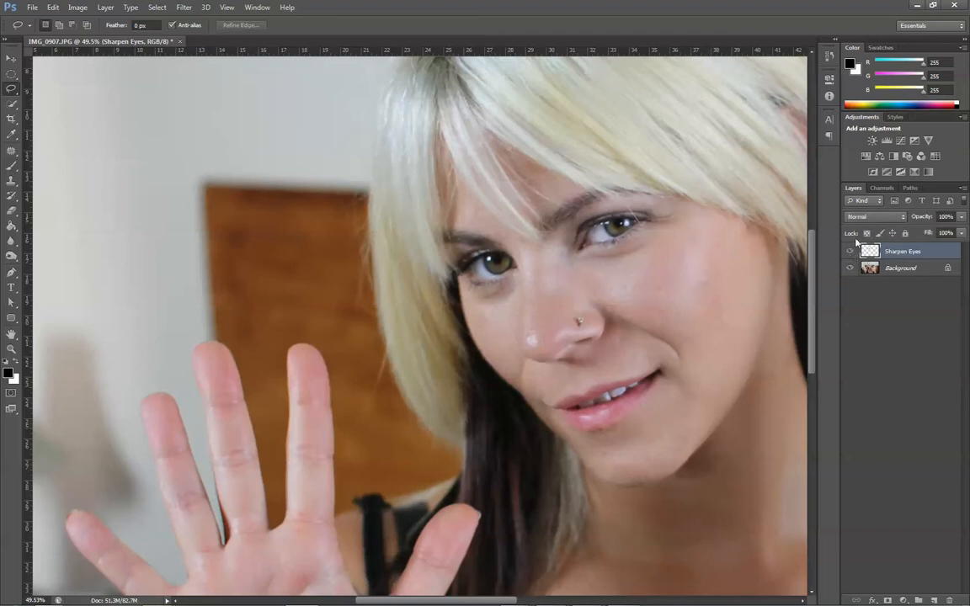
pyautogui.click(850, 253)
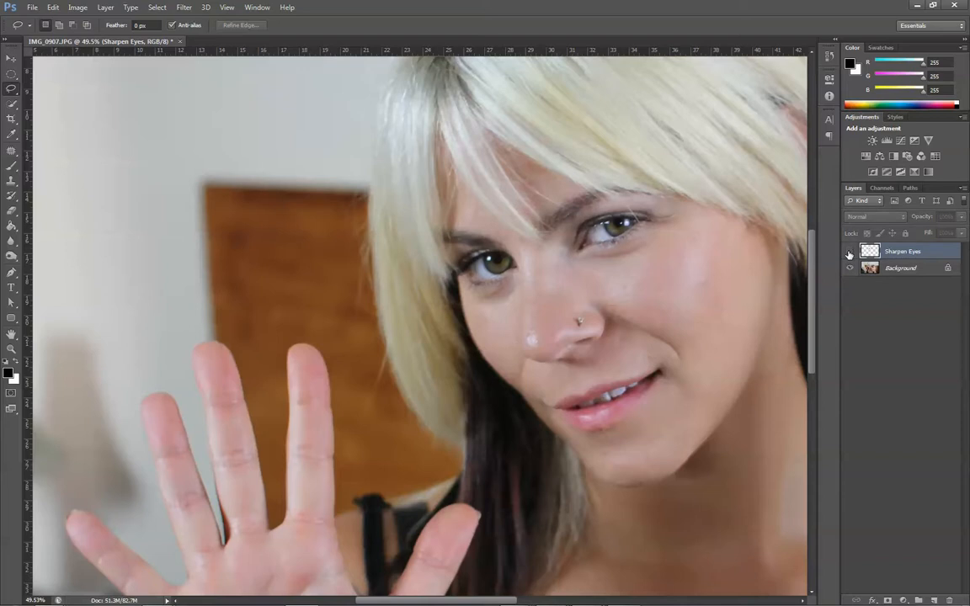
pyautogui.click(850, 253)
# Check the effect of the Sharpen Eyes layer on the wider portrait by hiding it and showing it again
pyautogui.scroll(-1, 693, 191)
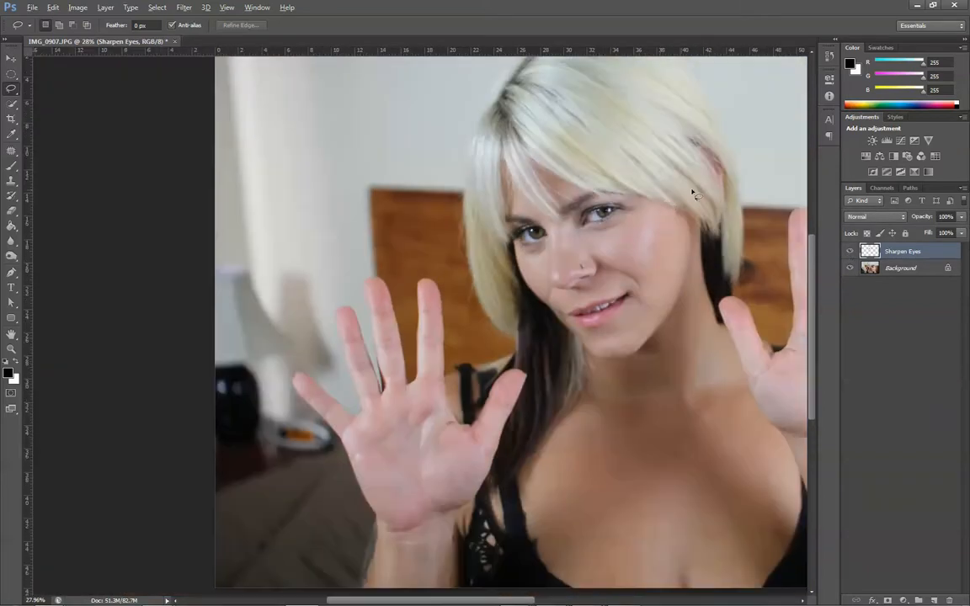
pyautogui.scroll(-2, 602, 223)
pyautogui.scroll(1, 367, 318)
pyautogui.scroll(1, 367, 318)
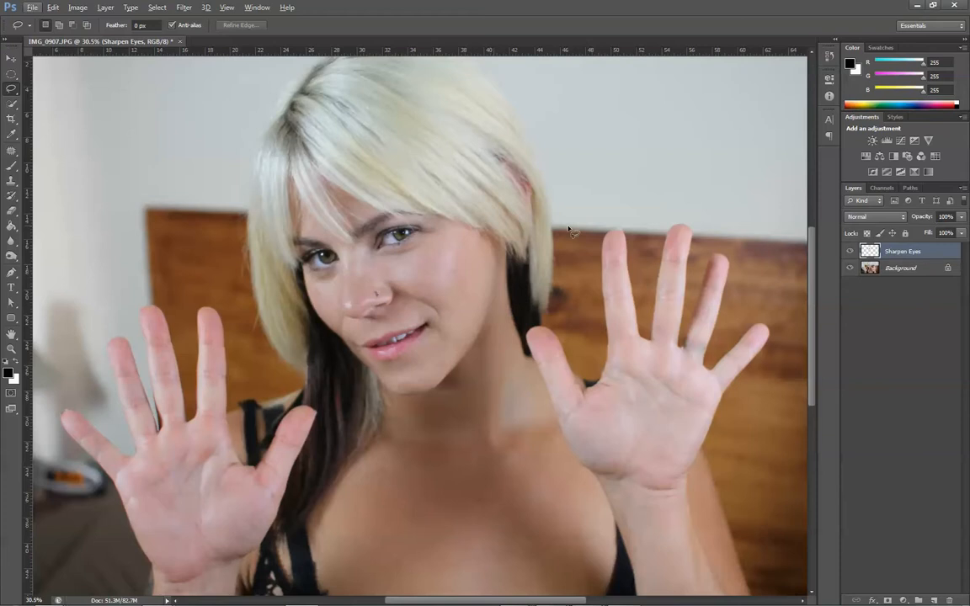
pyautogui.click(850, 251)
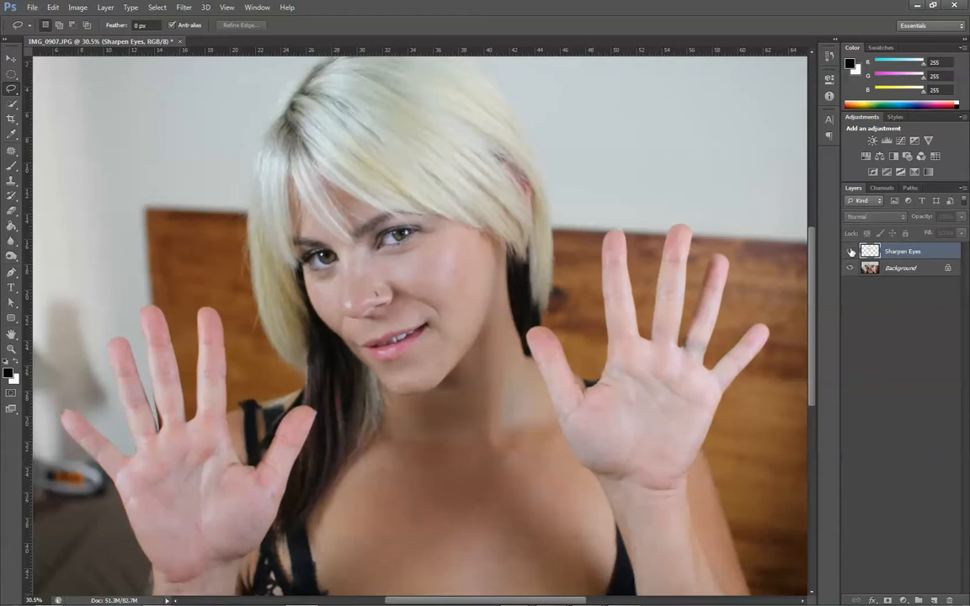
pyautogui.click(850, 251)
# On the Background layer, outline the white of the eye on the image's right side with the Lasso, leaving out the iris
pyautogui.scroll(5, 330, 208)
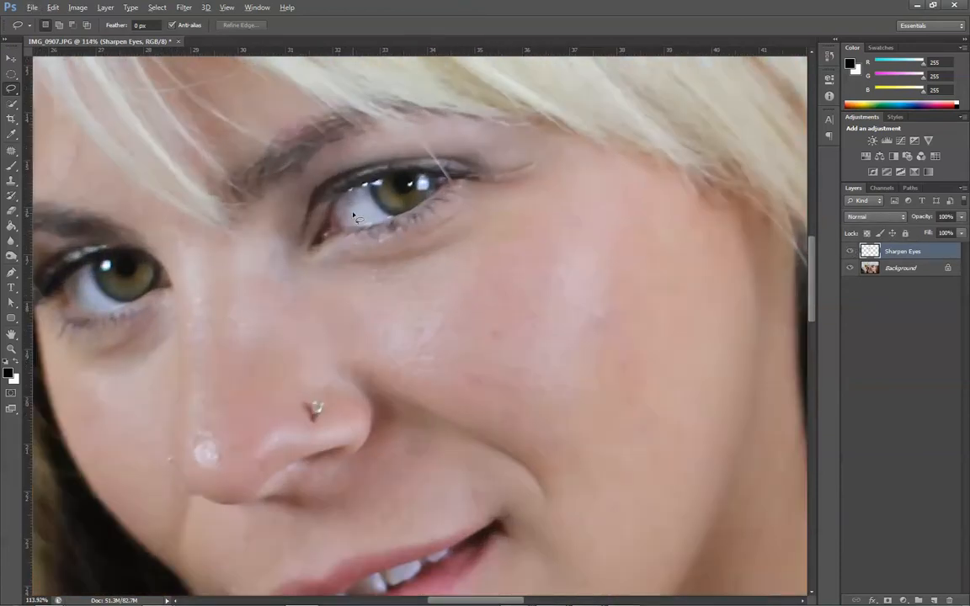
pyautogui.hotkey('alt', '[')
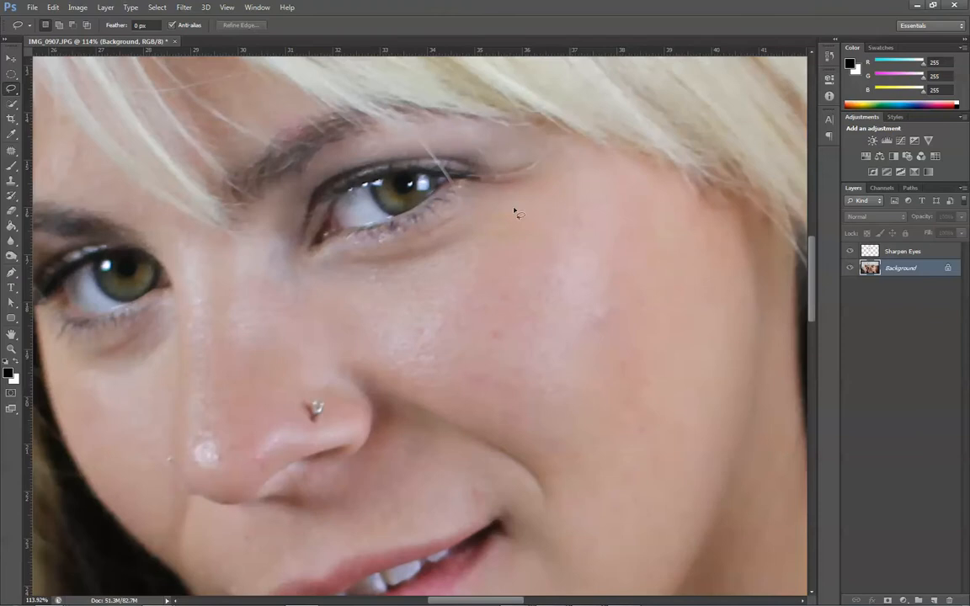
pyautogui.scroll(3, 373, 201)
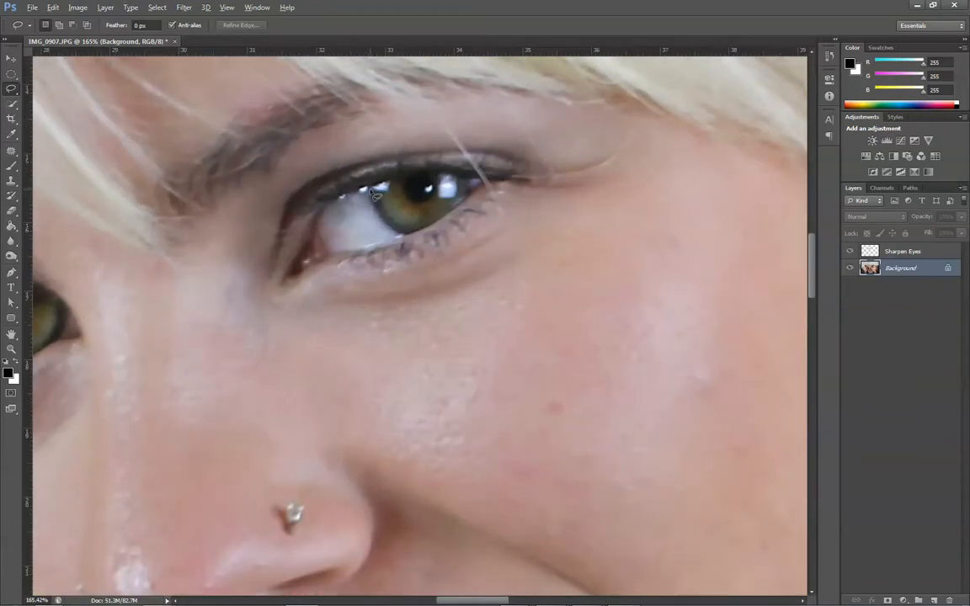
pyautogui.moveTo(372, 194)
pyautogui.mouseDown()
pyautogui.moveTo(341, 173)
pyautogui.moveTo(402, 240)
pyautogui.moveTo(329, 257)
pyautogui.mouseUp()
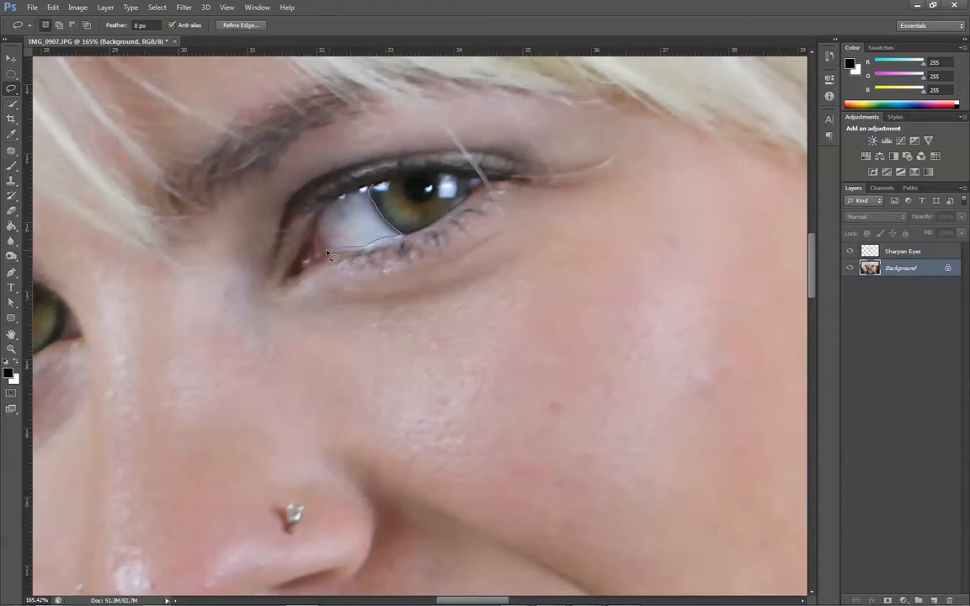
pyautogui.moveTo(324, 217); pyautogui.dragTo(368, 187)
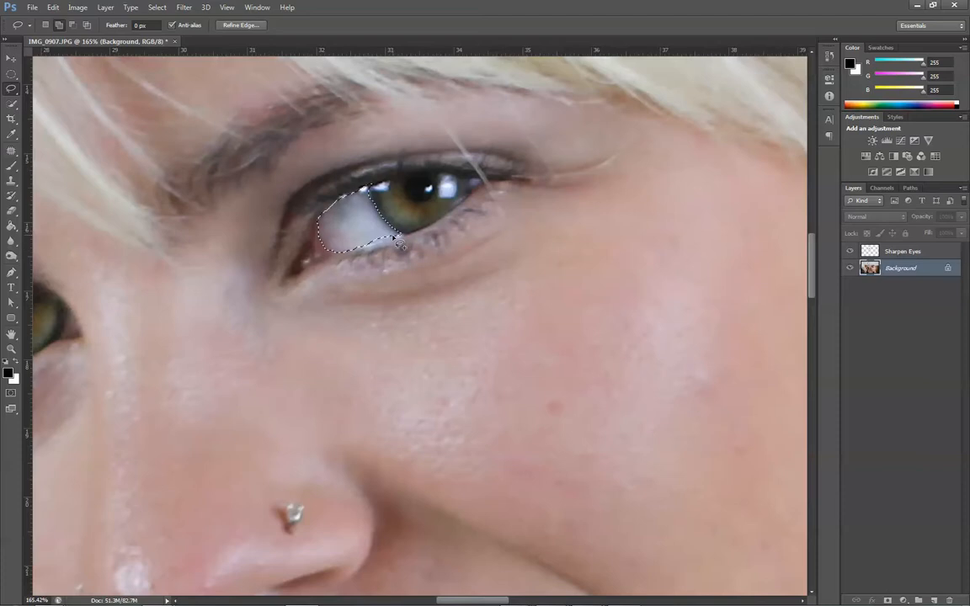
pyautogui.moveTo(396, 236)
pyautogui.mouseDown()
pyautogui.moveTo(353, 245)
pyautogui.moveTo(295, 202)
pyautogui.moveTo(299, 190)
pyautogui.moveTo(337, 210)
pyautogui.moveTo(300, 187)
pyautogui.moveTo(313, 204)
pyautogui.mouseUp()
# Add the white of the other eye to the selection with the Lasso, following the edge of the iris
pyautogui.hscroll(-10, 404, 405)
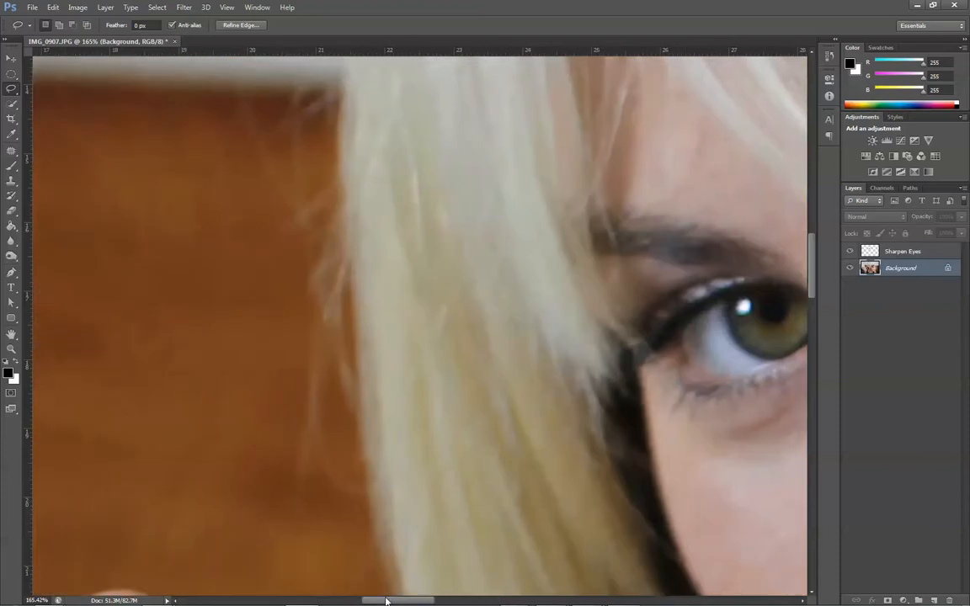
pyautogui.hscroll(5, 371, 309)
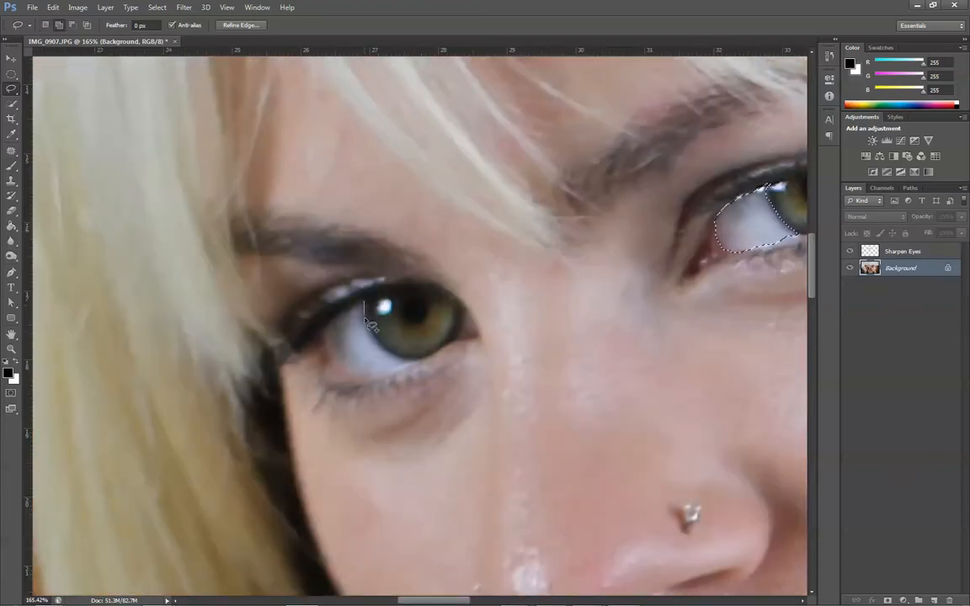
pyautogui.moveTo(365, 300)
pyautogui.mouseDown()
pyautogui.moveTo(372, 336)
pyautogui.moveTo(410, 363)
pyautogui.moveTo(366, 377)
pyautogui.moveTo(345, 370)
pyautogui.moveTo(326, 334)
pyautogui.moveTo(364, 303)
pyautogui.mouseUp()
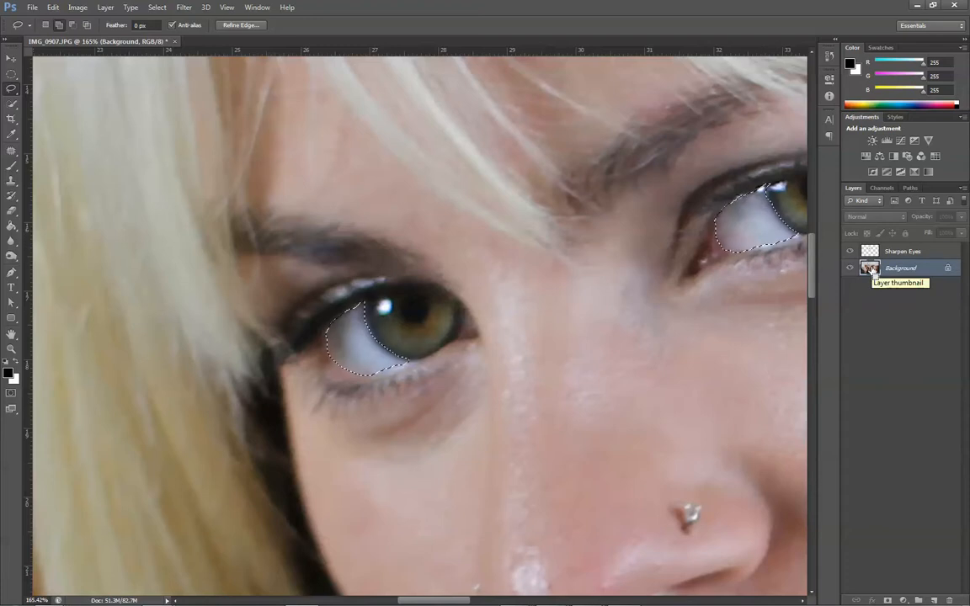
pyautogui.hotkey('ctrl', 'j')
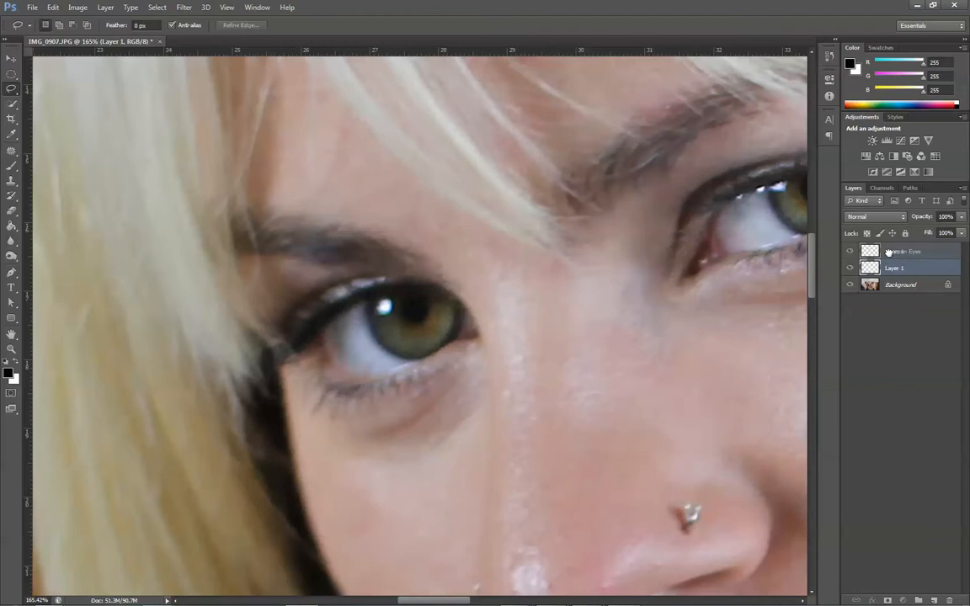
pyautogui.moveTo(890, 251); pyautogui.dragTo(867, 254)
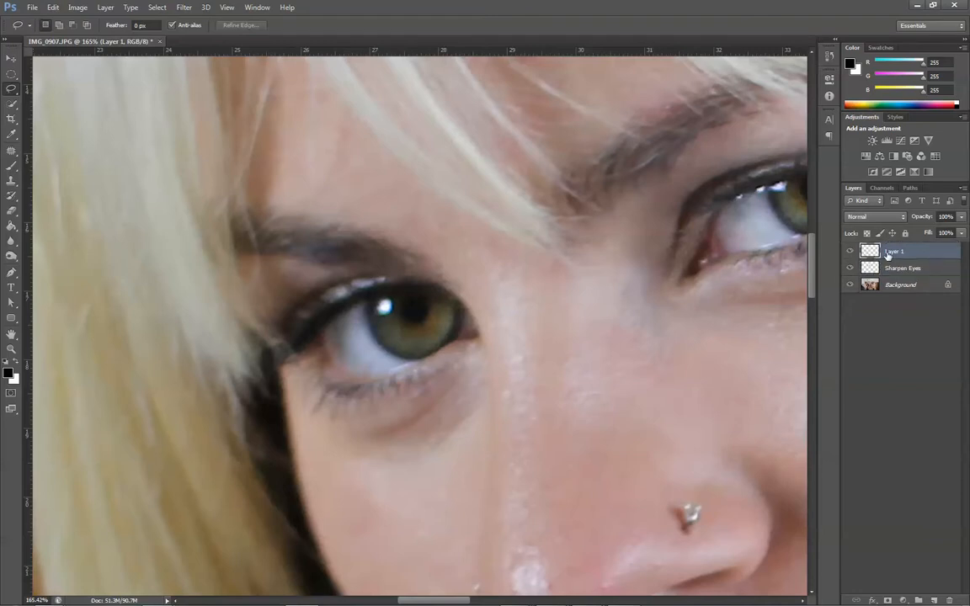
pyautogui.moveTo(849, 267)
pyautogui.mouseDown()
pyautogui.moveTo(850, 294)
pyautogui.moveTo(850, 268)
pyautogui.mouseUp()
pyautogui.hotkey('ctrl', 'alt', 'z')
pyautogui.hotkey('ctrl', 'alt', 'z')
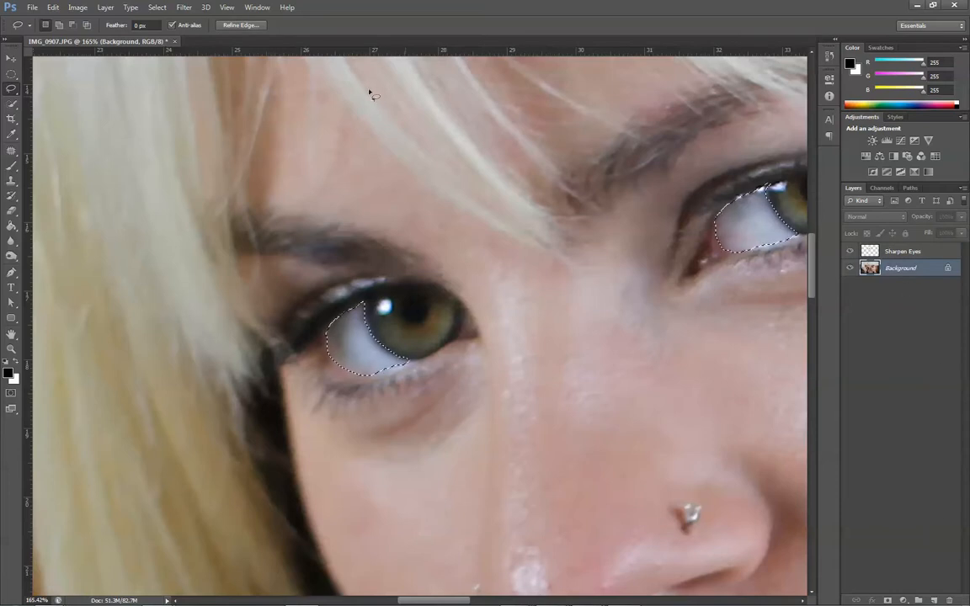
# Feather the selection of the eye whites by 3 px with Refine Edge and copy it to a new layer
pyautogui.hotkey('ctrl', 'alt', 'r')
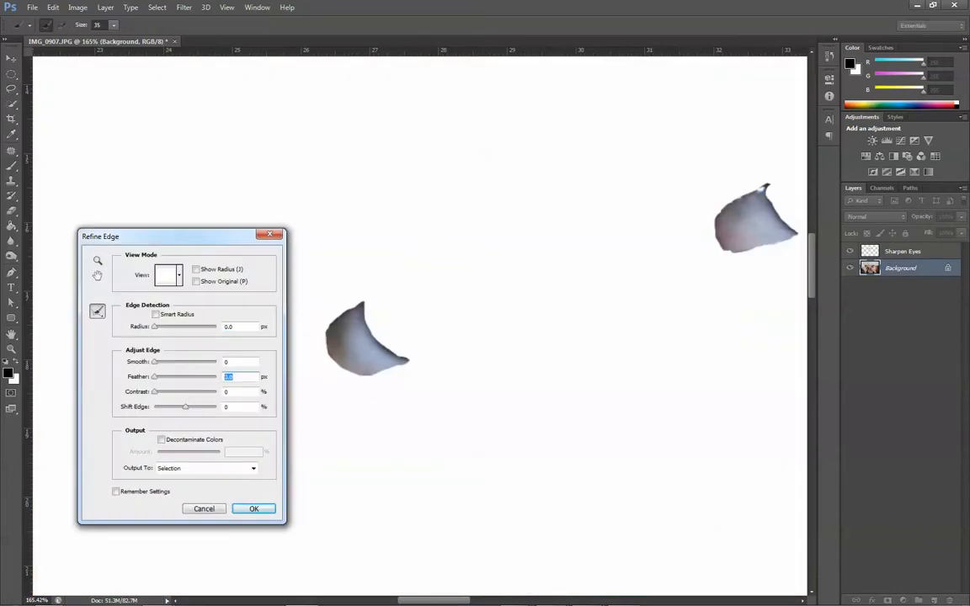
pyautogui.press('Return')
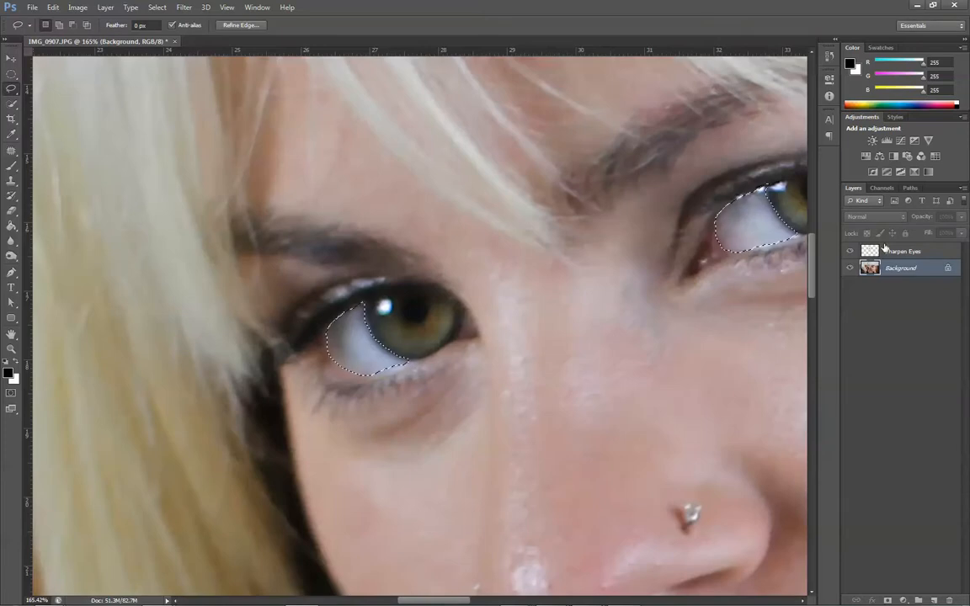
pyautogui.hotkey('ctrl', 'j')
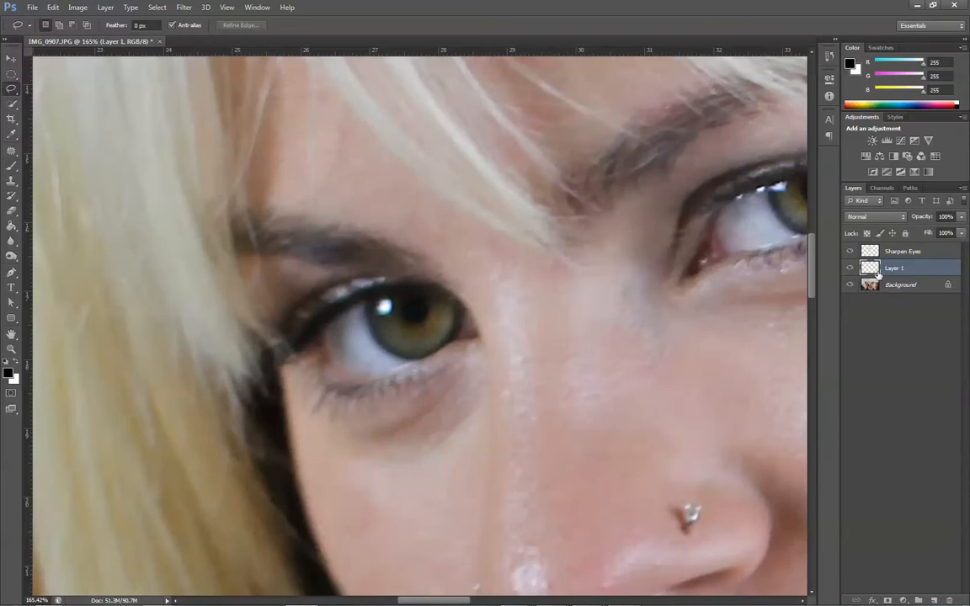
# Move the layer with the copied eye whites above Sharpen Eyes and rename it "Whites of eyes"
pyautogui.moveTo(870, 271); pyautogui.dragTo(894, 254)
pyautogui.doubleClick(894, 252)
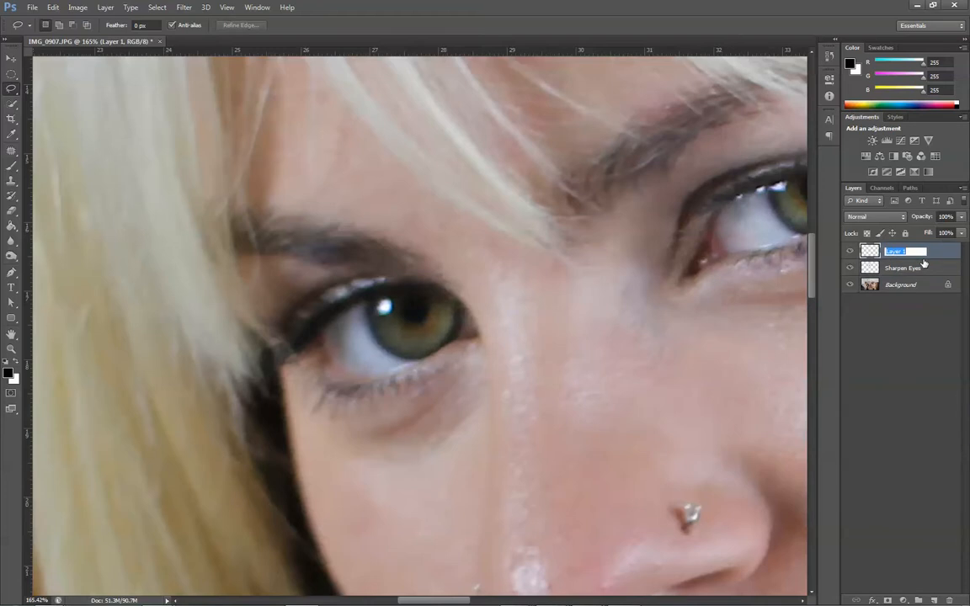
pyautogui.write('Whites of eyes')
pyautogui.press('Return')
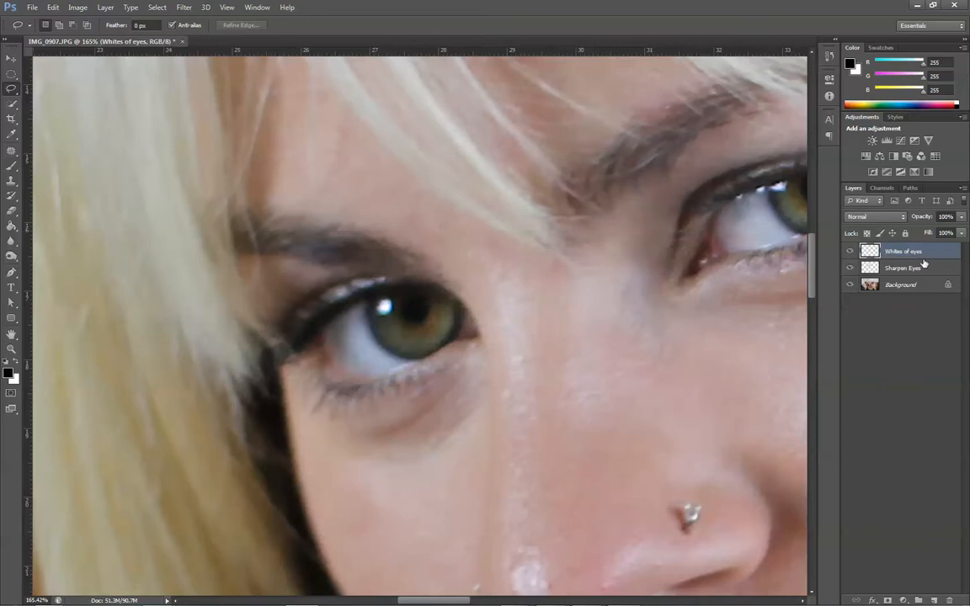
# Add a Curves and a Vibrance adjustment layer above the Whites of eyes layer, then reselect the Whites of eyes layer
pyautogui.click(901, 140)
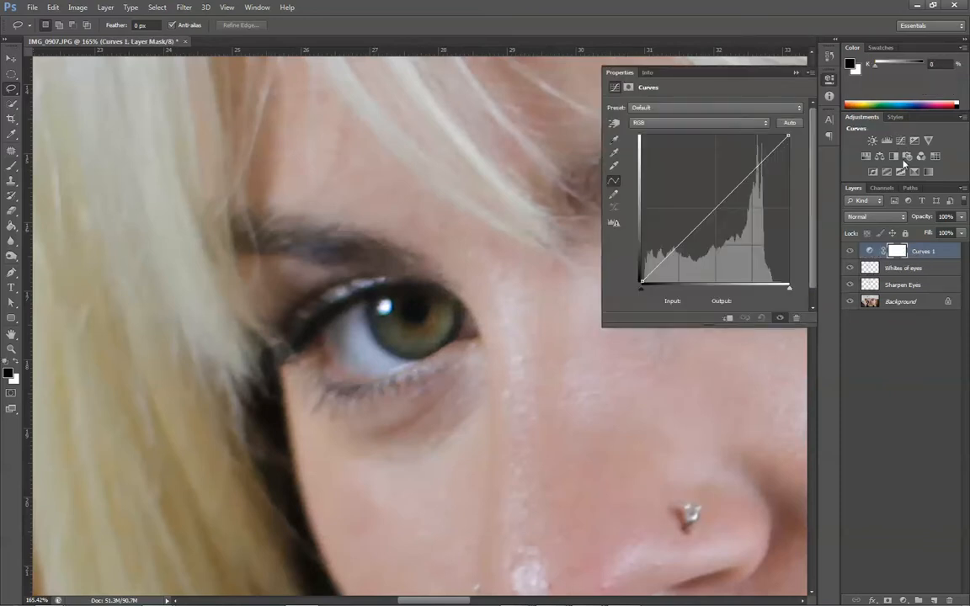
pyautogui.click(928, 141)
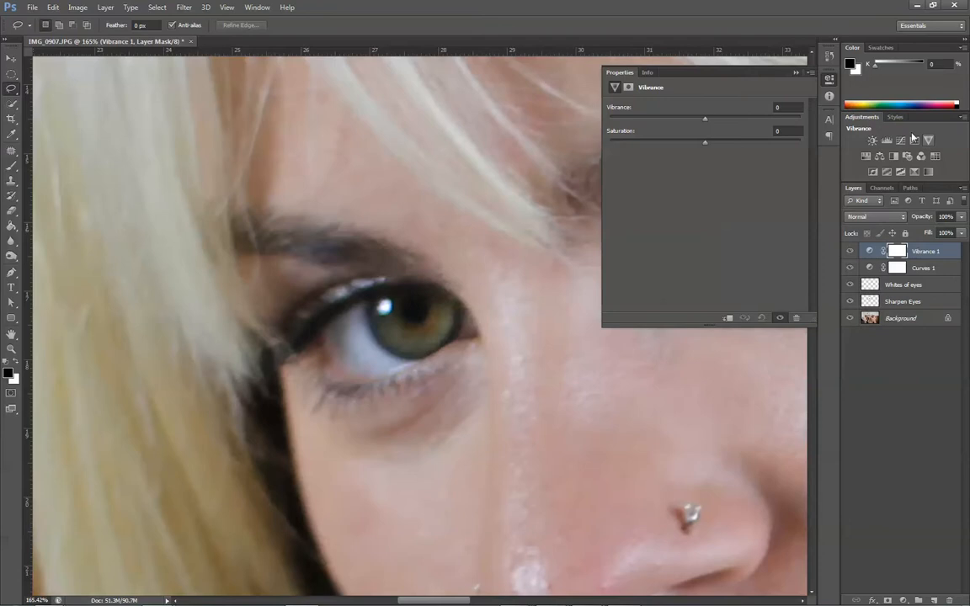
pyautogui.click(717, 67)
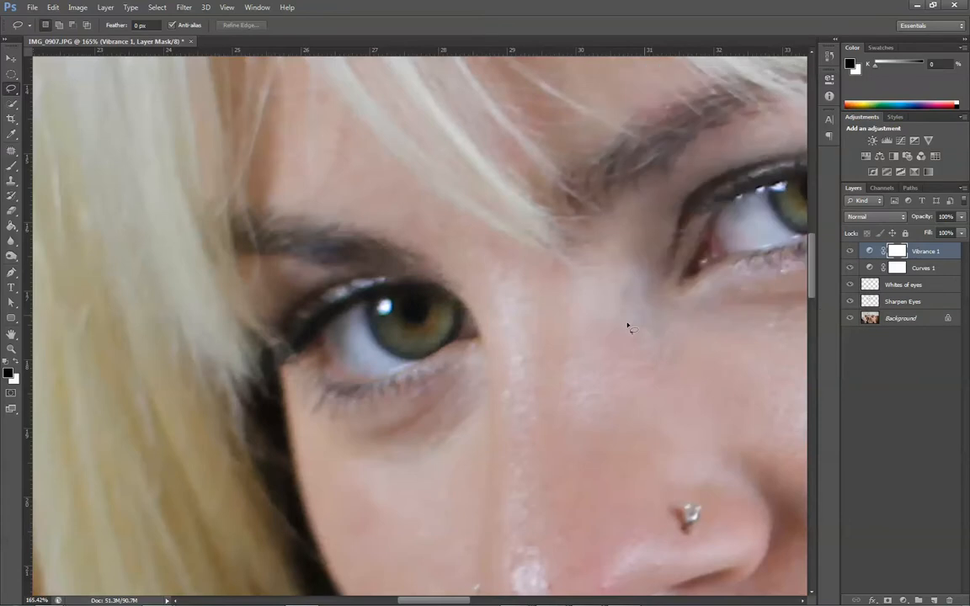
pyautogui.click(890, 283)
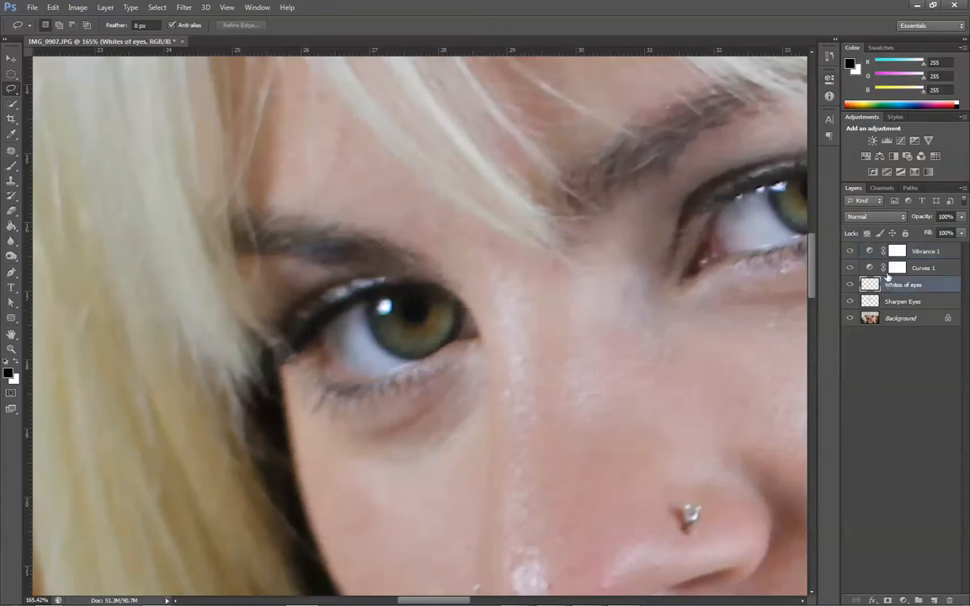
# Clip the Curves 1 and Vibrance 1 adjustment layers to the Whites of eyes layer
pyautogui.press('alt')
pyautogui.press('alt')
pyautogui.keyDown('alt'); pyautogui.click(889, 272); pyautogui.keyUp('alt')
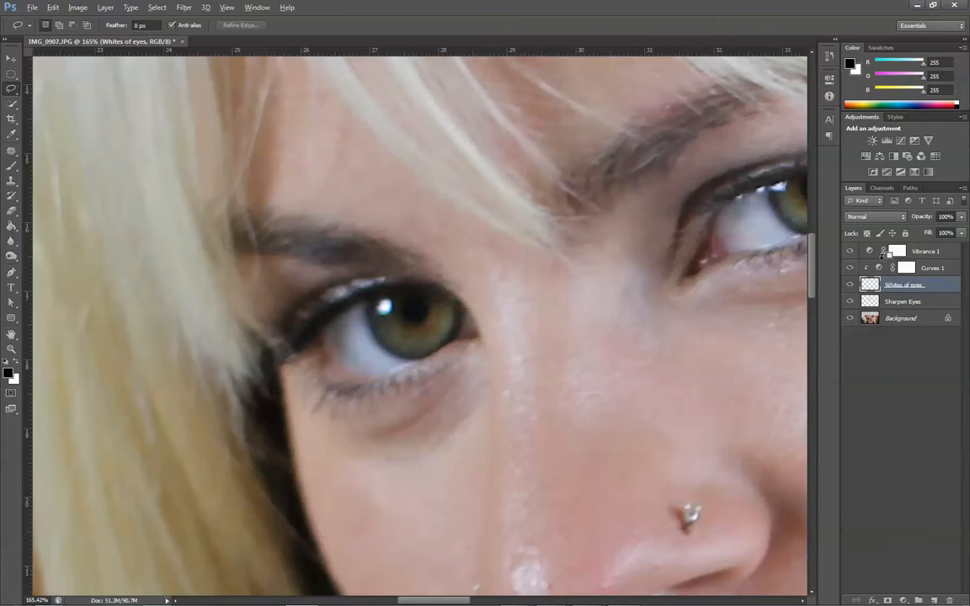
pyautogui.keyDown('alt'); pyautogui.click(882, 253); pyautogui.keyUp('alt')
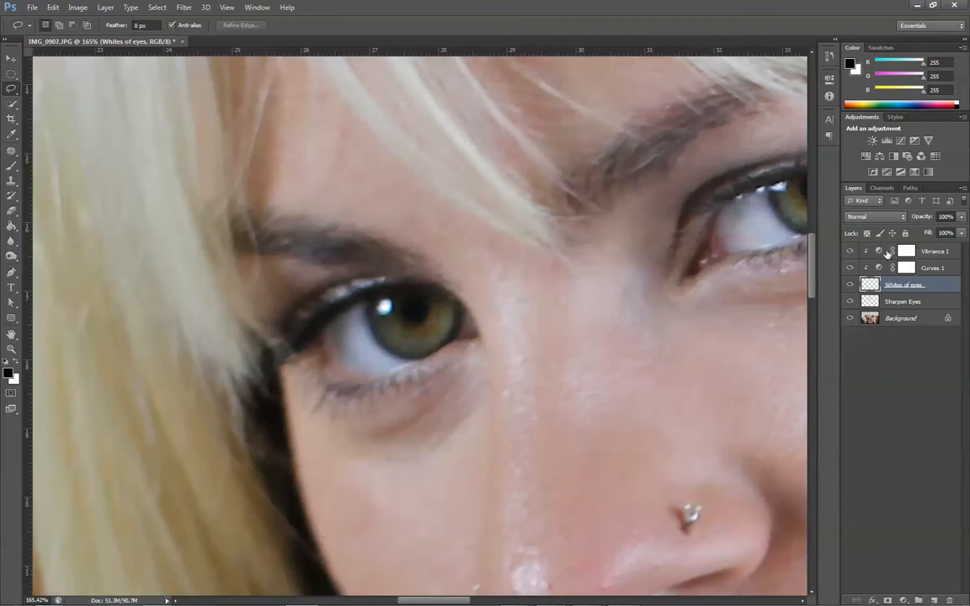
# Lower the saturation in the Vibrance 1 adjustment to remove color from the eye whites
pyautogui.click(924, 253)
pyautogui.doubleClick(926, 252)
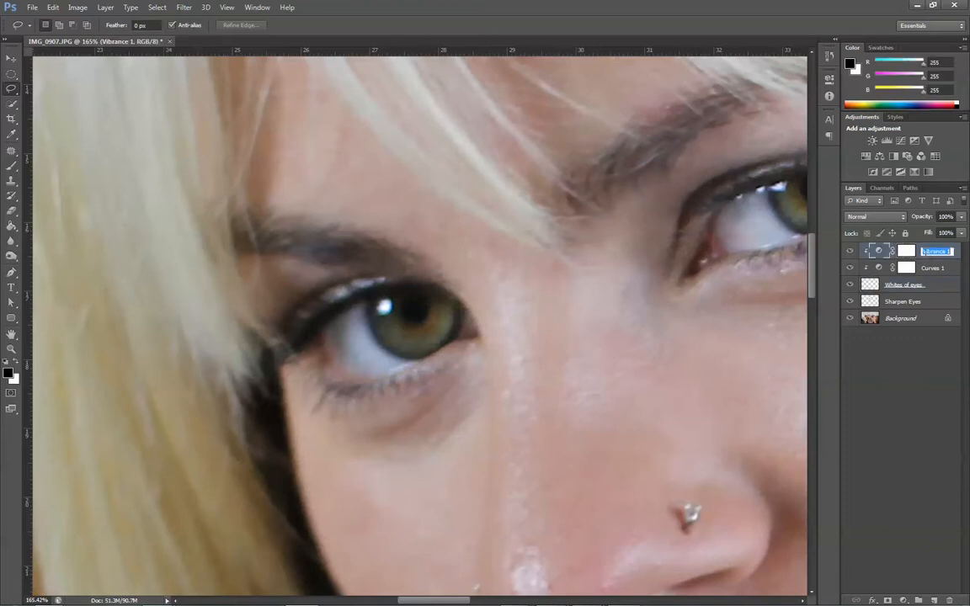
pyautogui.doubleClick(882, 253)
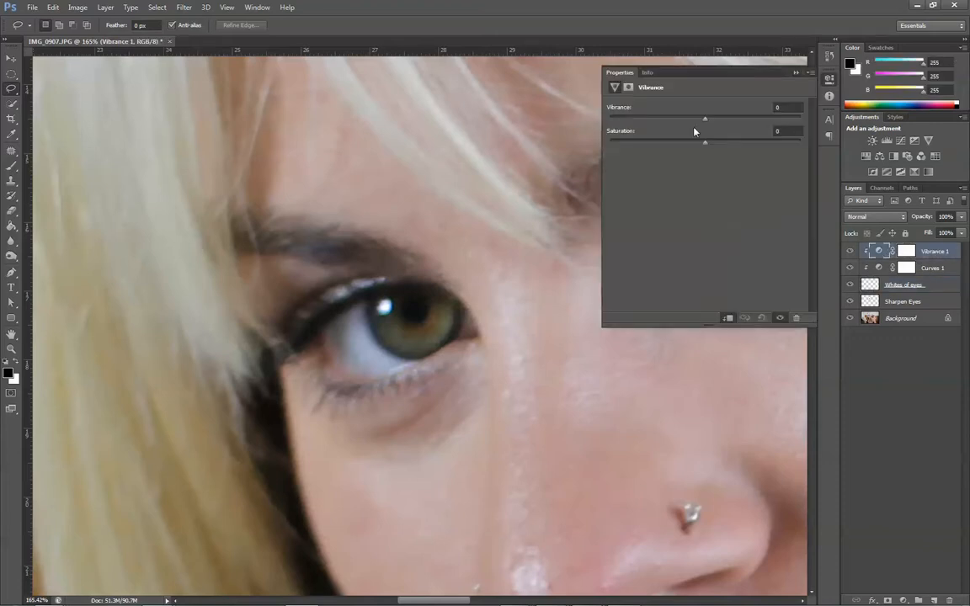
pyautogui.moveTo(704, 144); pyautogui.dragTo(656, 144)
pyautogui.click(823, 78)
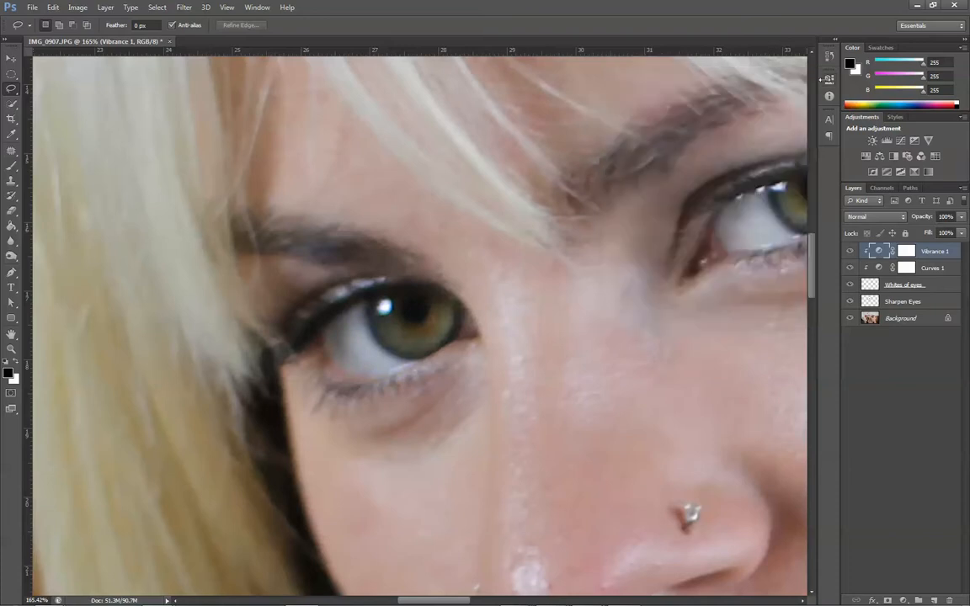
# Brighten the eye whites by raising the highlight end of the curve in the Curves 1 adjustment
pyautogui.click(880, 270)
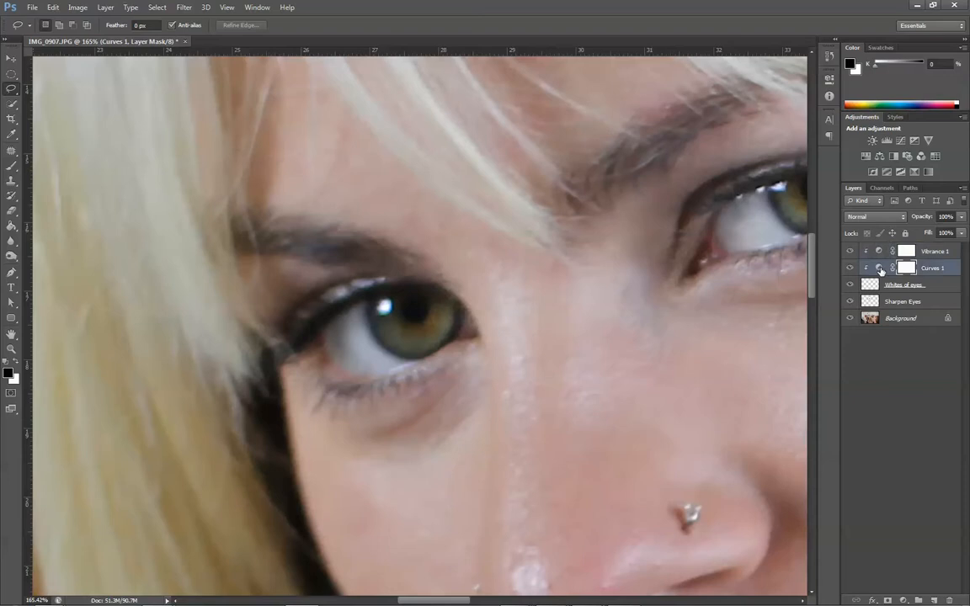
pyautogui.click(881, 270)
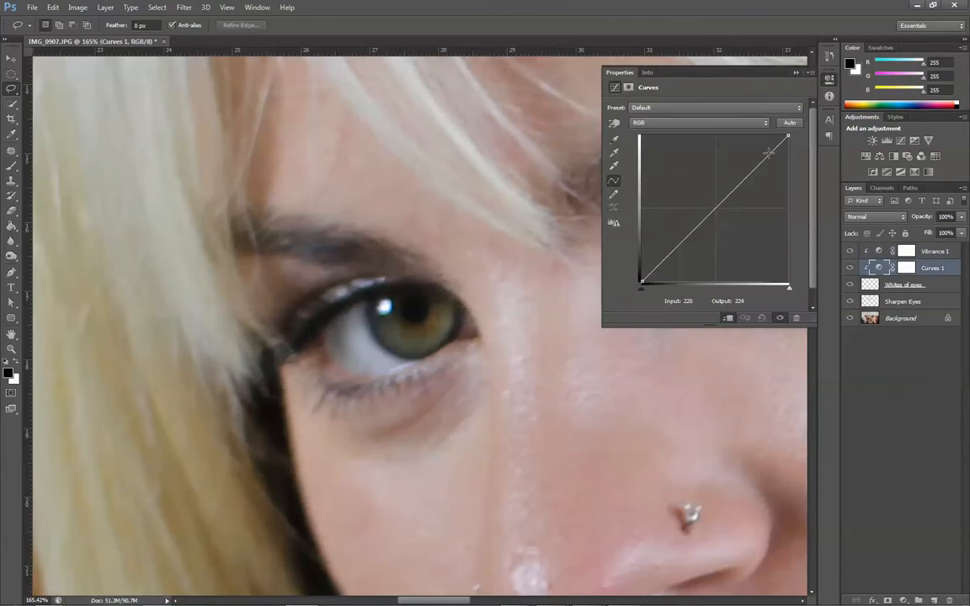
pyautogui.moveTo(768, 154); pyautogui.dragTo(751, 142)
pyautogui.click(796, 75)
# Reduce the opacity of the Curves 1 layer to 36% to soften the brightening of the eye whites
pyautogui.scroll(-5, 749, 253)
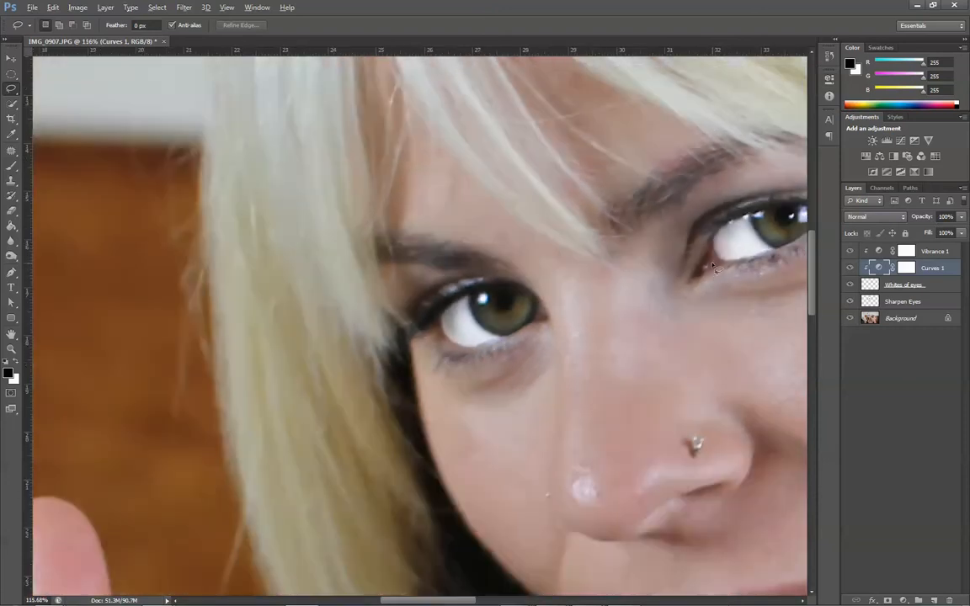
pyautogui.scroll(-4, 749, 262)
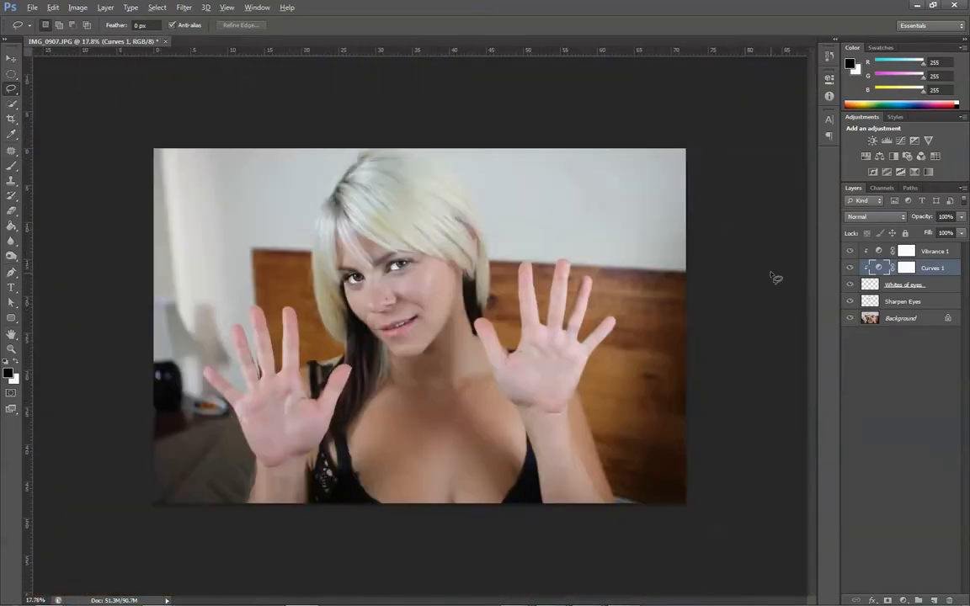
pyautogui.scroll(3, 403, 237)
pyautogui.press('alt')
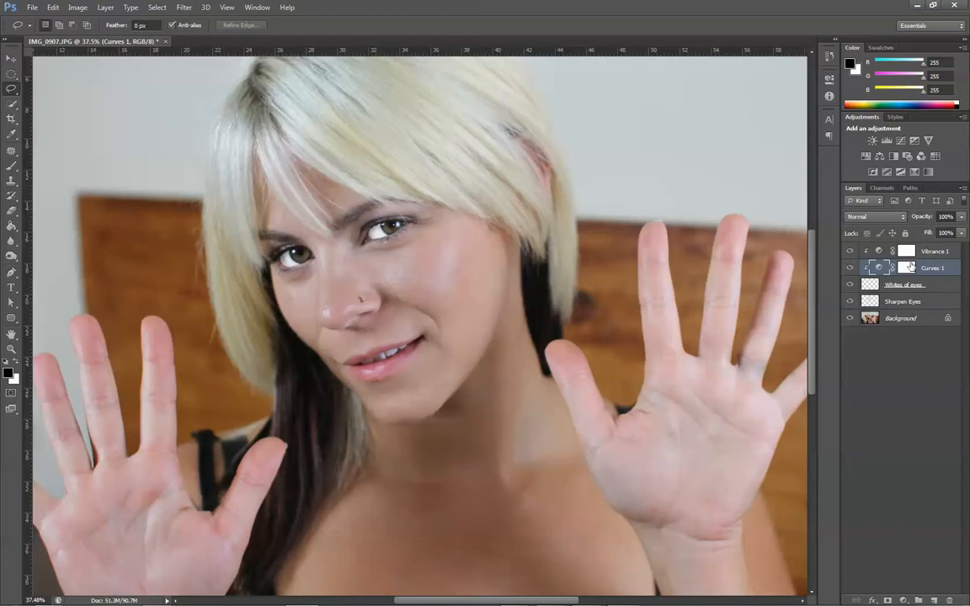
pyautogui.click(959, 220)
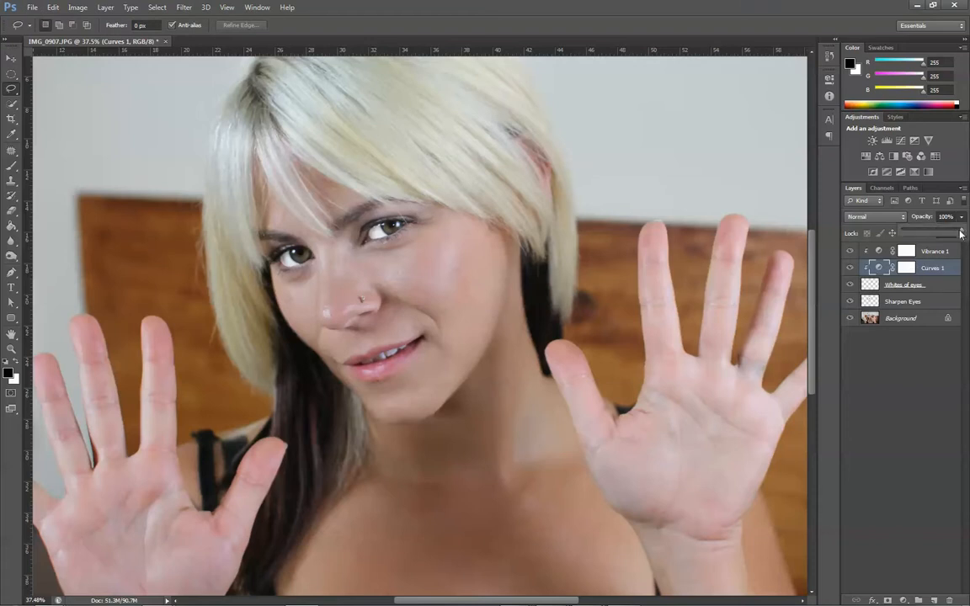
pyautogui.moveTo(961, 233); pyautogui.dragTo(925, 236)
pyautogui.moveTo(937, 235)
pyautogui.mouseDown()
pyautogui.moveTo(864, 245)
pyautogui.moveTo(924, 243)
pyautogui.mouseUp()
pyautogui.click(350, 321)
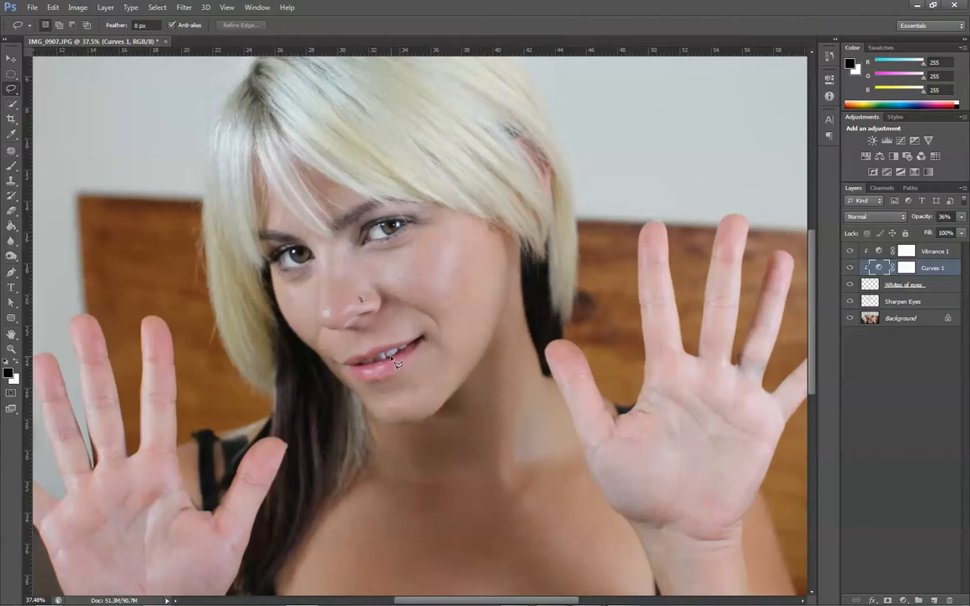
# Select all the visible teeth on the Background layer with the Lasso, adding to and trimming the selection along the lip edges
pyautogui.scroll(2, 392, 360)
pyautogui.scroll(8, 405, 430)
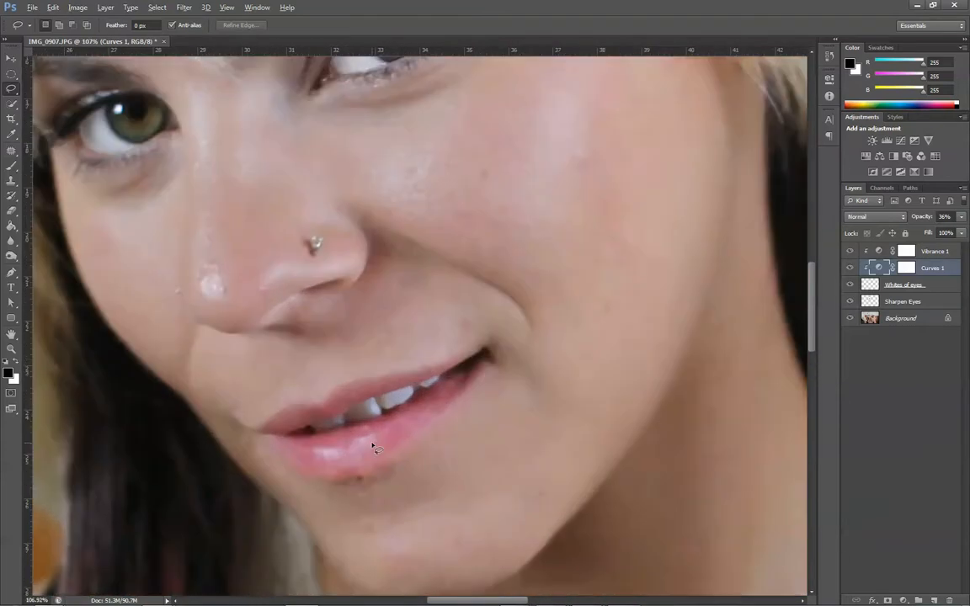
pyautogui.press('alt')
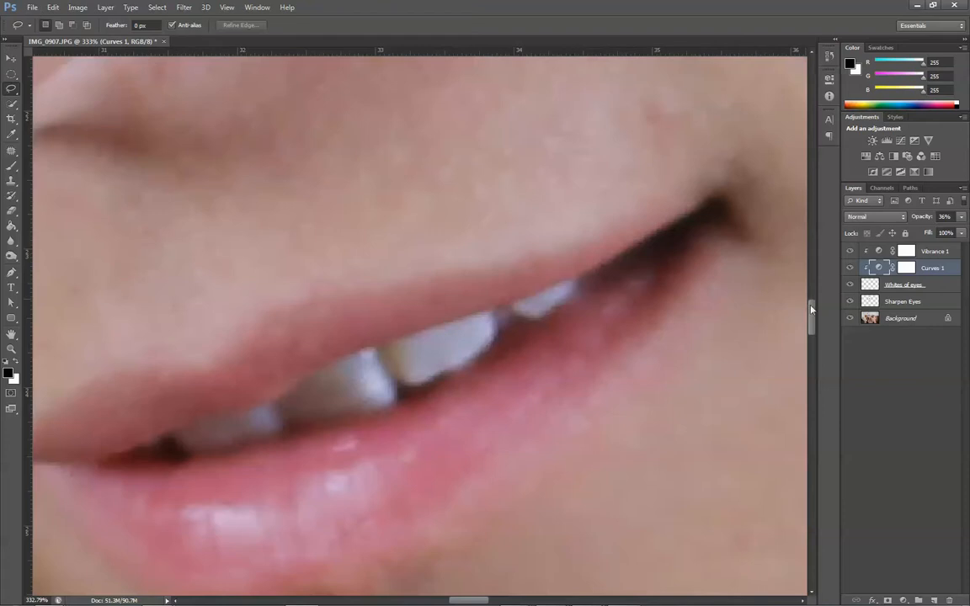
pyautogui.click(867, 319)
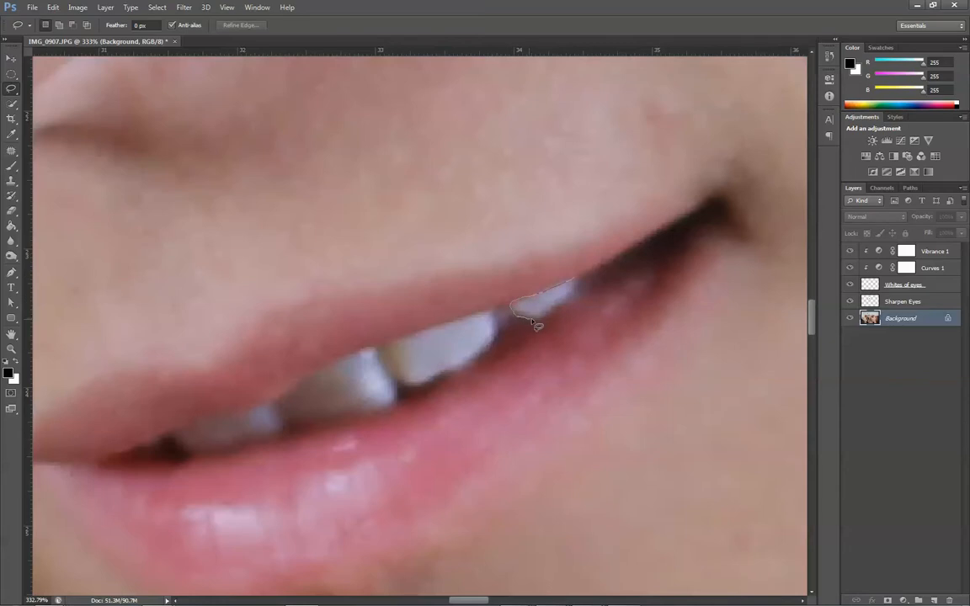
pyautogui.moveTo(534, 323)
pyautogui.mouseDown()
pyautogui.moveTo(576, 283)
pyautogui.moveTo(502, 311)
pyautogui.moveTo(520, 315)
pyautogui.moveTo(481, 354)
pyautogui.moveTo(426, 383)
pyautogui.moveTo(398, 383)
pyautogui.moveTo(391, 403)
pyautogui.moveTo(288, 421)
pyautogui.moveTo(274, 442)
pyautogui.moveTo(184, 452)
pyautogui.moveTo(168, 436)
pyautogui.moveTo(140, 448)
pyautogui.moveTo(170, 426)
pyautogui.moveTo(258, 408)
pyautogui.moveTo(308, 370)
pyautogui.moveTo(331, 374)
pyautogui.moveTo(415, 337)
pyautogui.mouseUp()
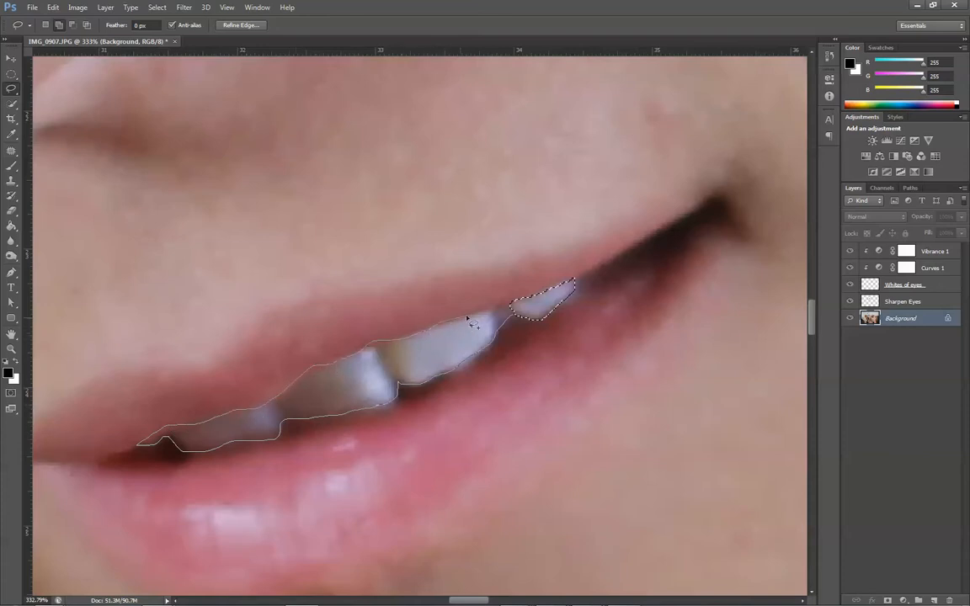
pyautogui.moveTo(473, 324); pyautogui.dragTo(488, 330)
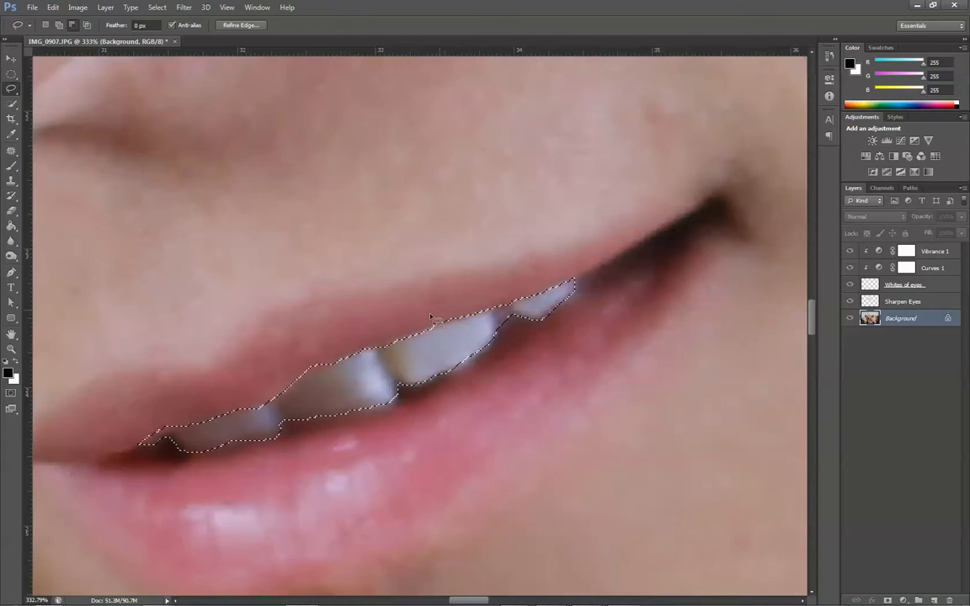
pyautogui.moveTo(310, 368)
pyautogui.mouseDown()
pyautogui.moveTo(269, 370)
pyautogui.moveTo(420, 302)
pyautogui.moveTo(330, 399)
pyautogui.mouseUp()
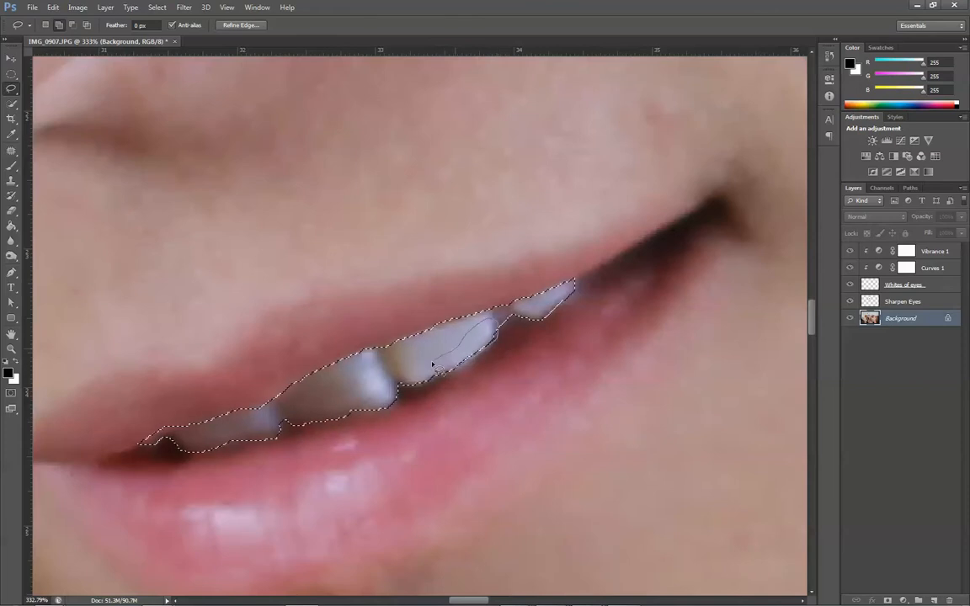
pyautogui.scroll(-5, 514, 328)
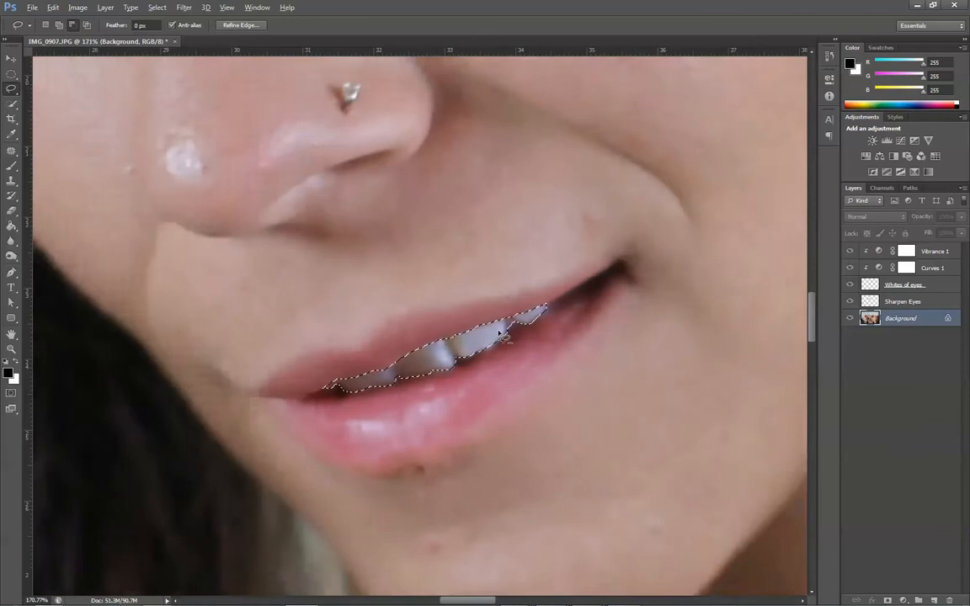
pyautogui.scroll(3, 725, 305)
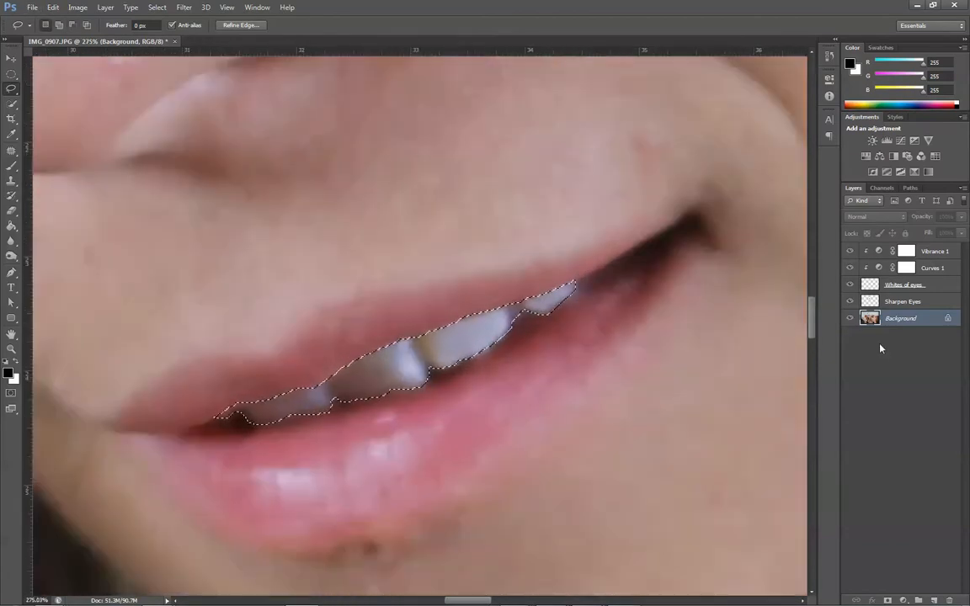
# Feather the teeth selection with Refine Edge and copy it to a new layer
pyautogui.click(240, 25)
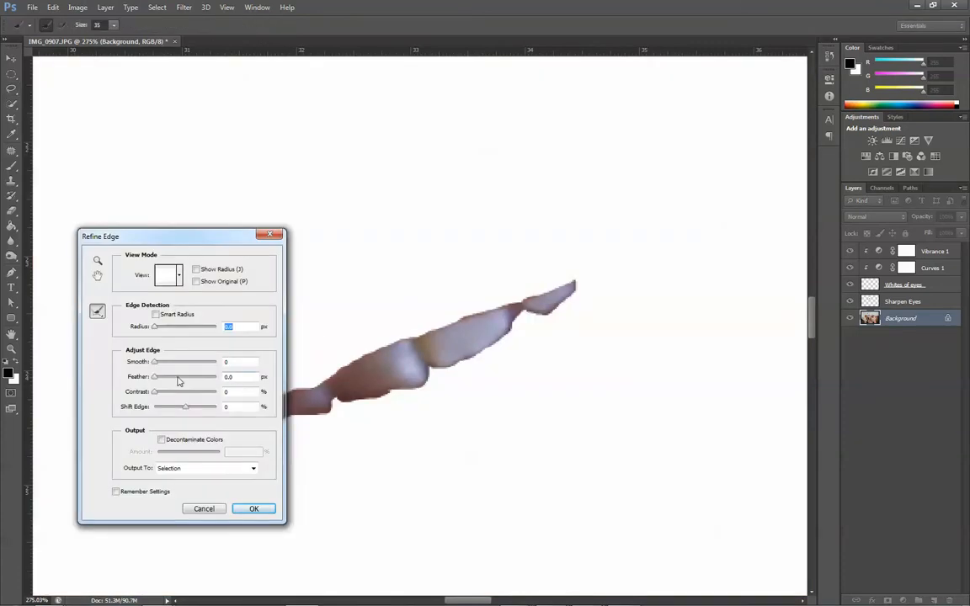
pyautogui.doubleClick(230, 376)
pyautogui.press('Return')
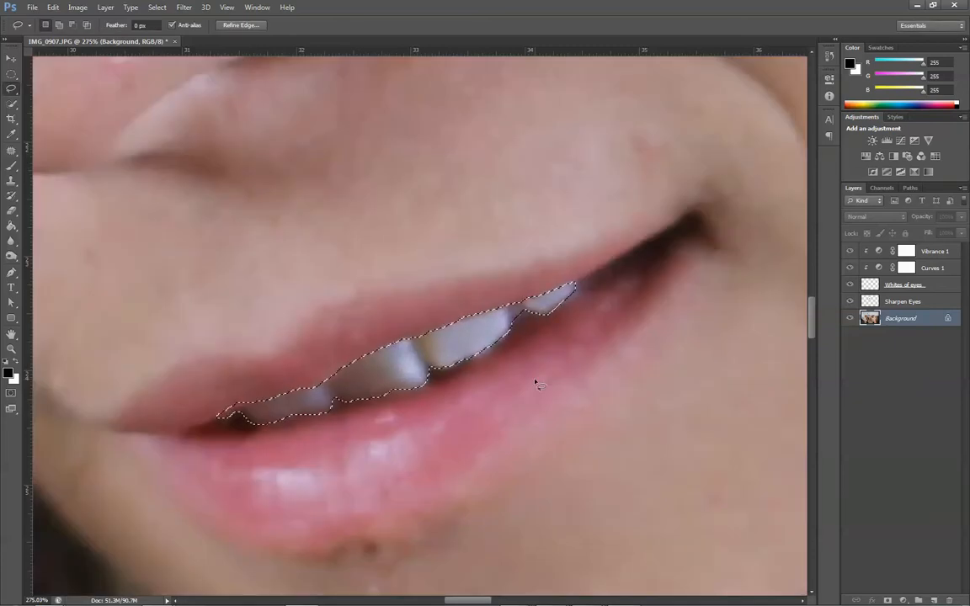
pyautogui.hotkey('ctrl', 'j')
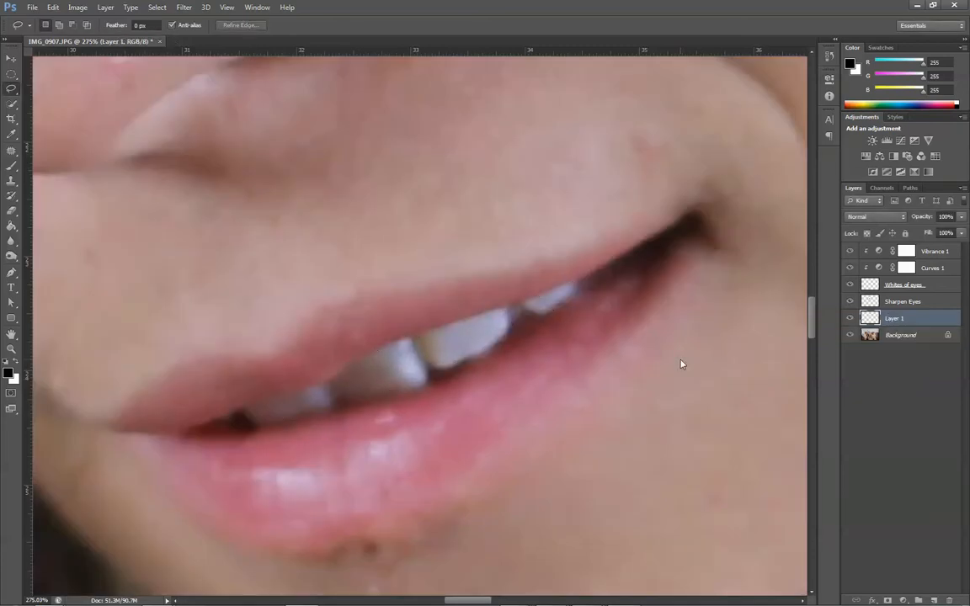
# Rename the layer with the copied teeth "White Teeth"
pyautogui.doubleClick(894, 318)
pyautogui.write('Teeth')
pyautogui.press('Return')
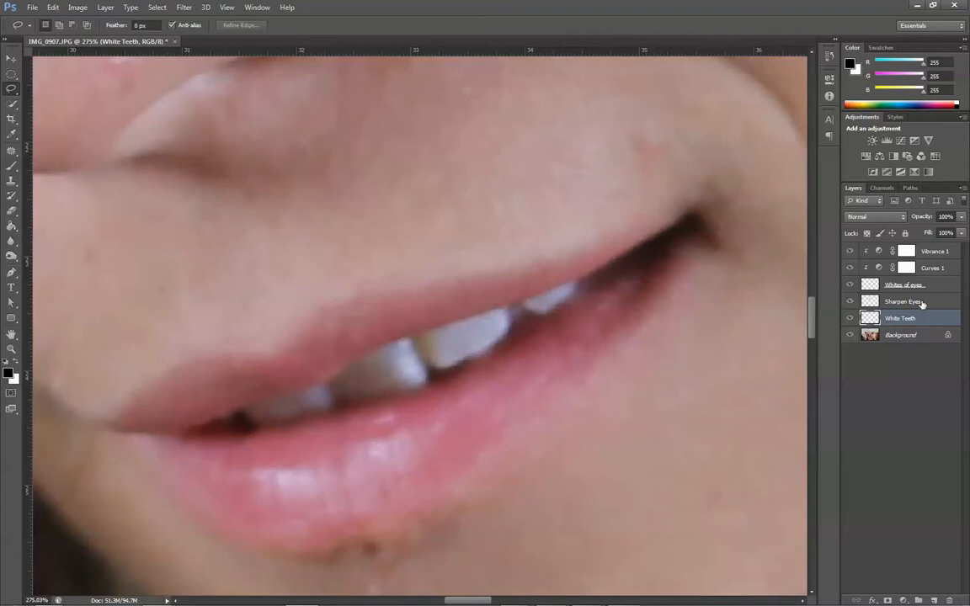
# Add a Vibrance and a Curves adjustment layer above the White Teeth layer, with Vibrance on top
pyautogui.click(927, 142)
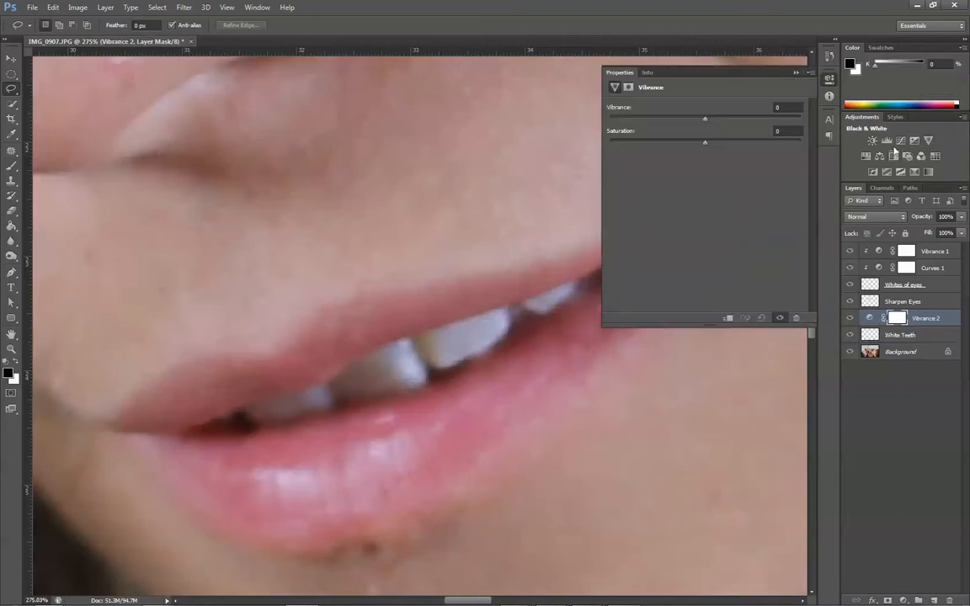
pyautogui.click(900, 140)
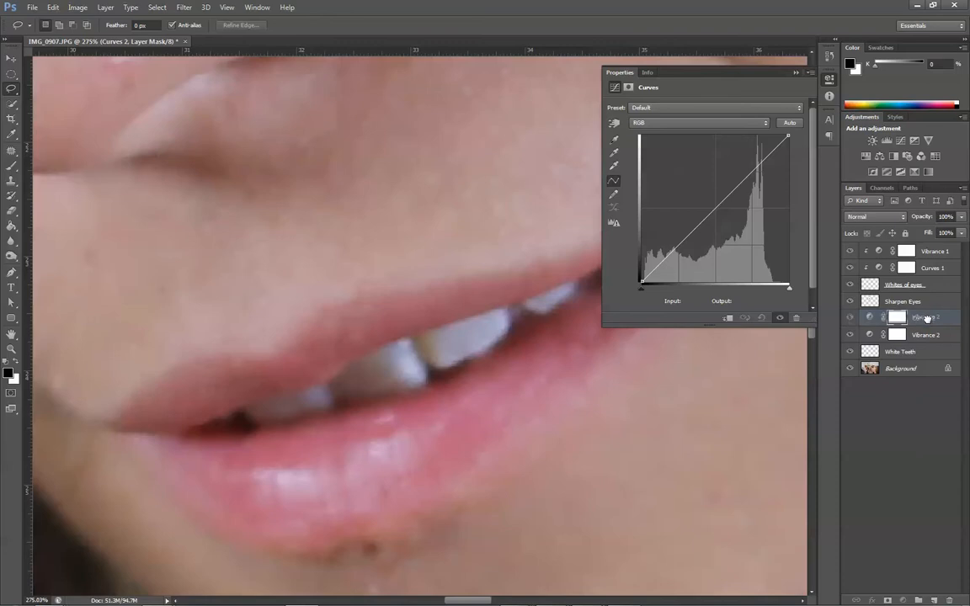
pyautogui.moveTo(926, 336); pyautogui.dragTo(926, 310)
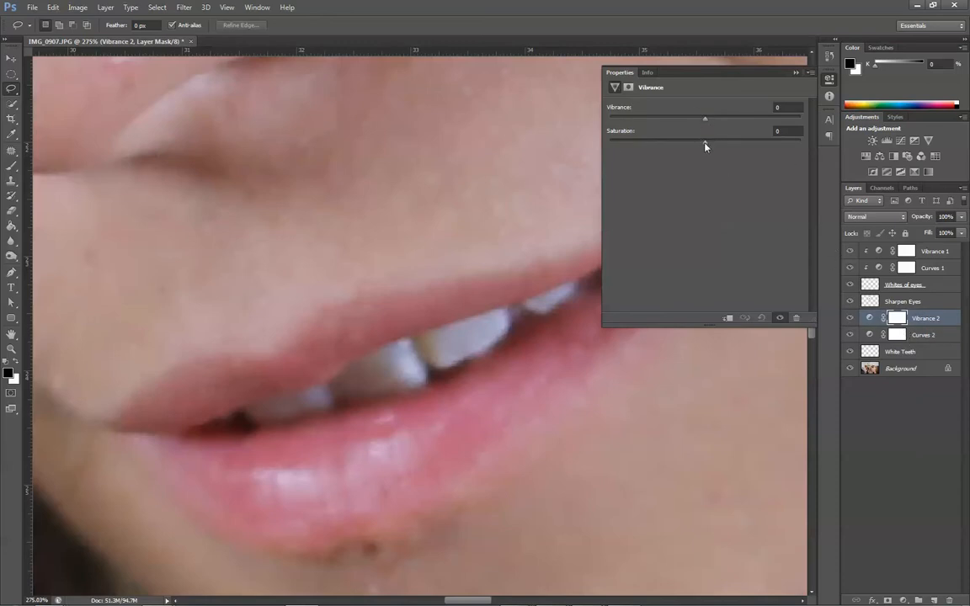
# Set the saturation of Vibrance 2 to -31 and clip Vibrance 2 and Curves 2 to the White Teeth layer
pyautogui.moveTo(705, 143)
pyautogui.mouseDown()
pyautogui.moveTo(667, 145)
pyautogui.moveTo(696, 146)
pyautogui.mouseUp()
pyautogui.keyDown('alt'); pyautogui.click(891, 328); pyautogui.keyUp('alt')
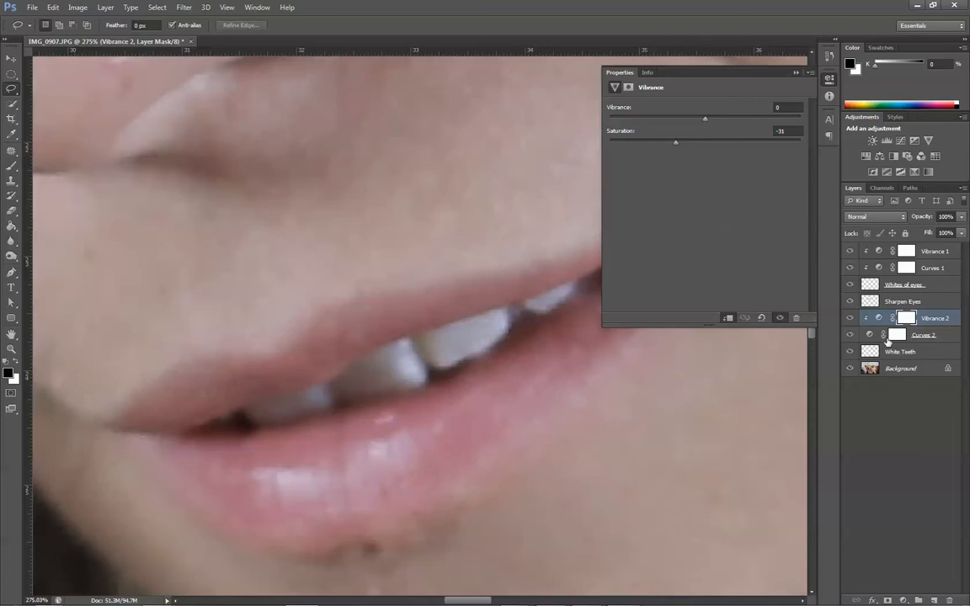
pyautogui.keyDown('alt'); pyautogui.click(889, 342); pyautogui.keyUp('alt')
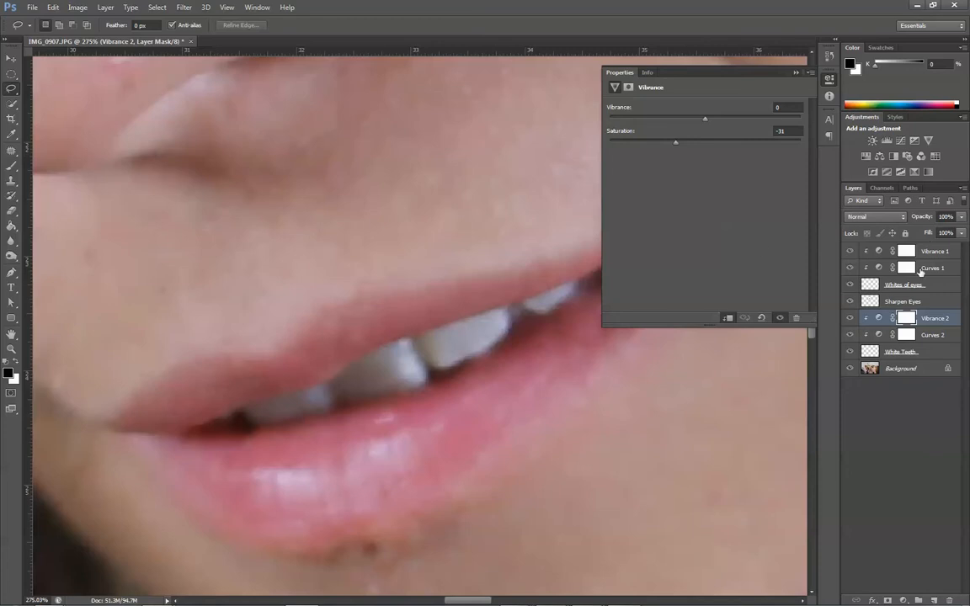
pyautogui.click(851, 318)
pyautogui.click(850, 318)
# Brighten the teeth in the Curves 2 adjustment by raising a curve point at input 170 to output 225
pyautogui.click(880, 335)
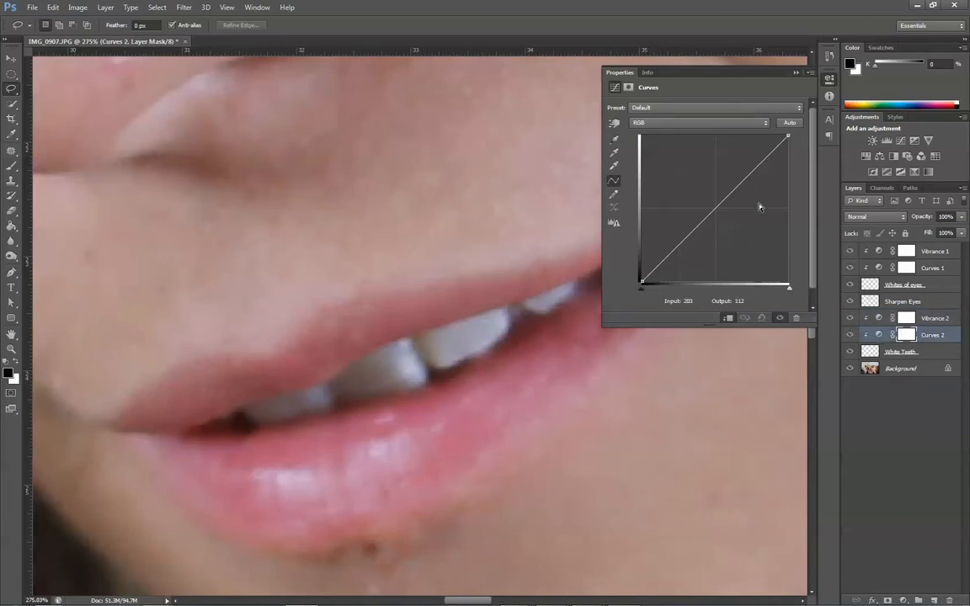
pyautogui.moveTo(741, 182); pyautogui.dragTo(739, 153)
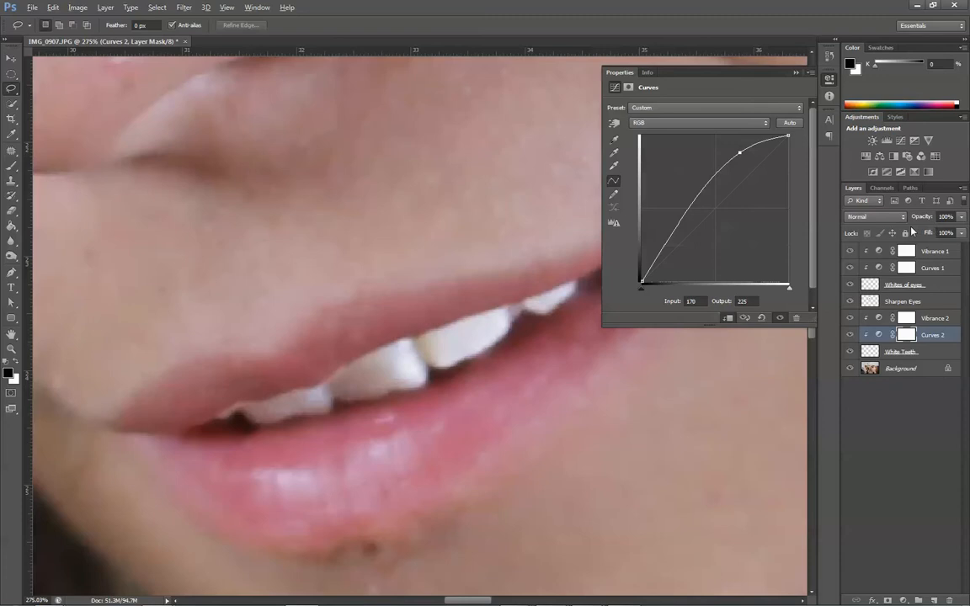
pyautogui.click(796, 73)
# Reduce the opacity of the Curves 2 layer to 58% and compare the teeth with the adjustment hidden and shown
pyautogui.scroll(-10, 628, 238)
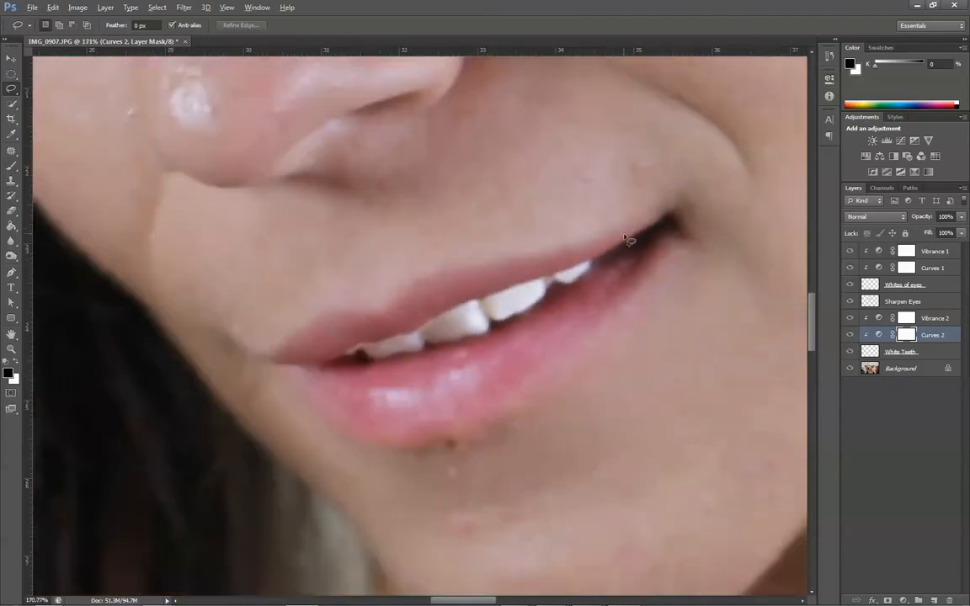
pyautogui.scroll(2, 686, 141)
pyautogui.press('alt')
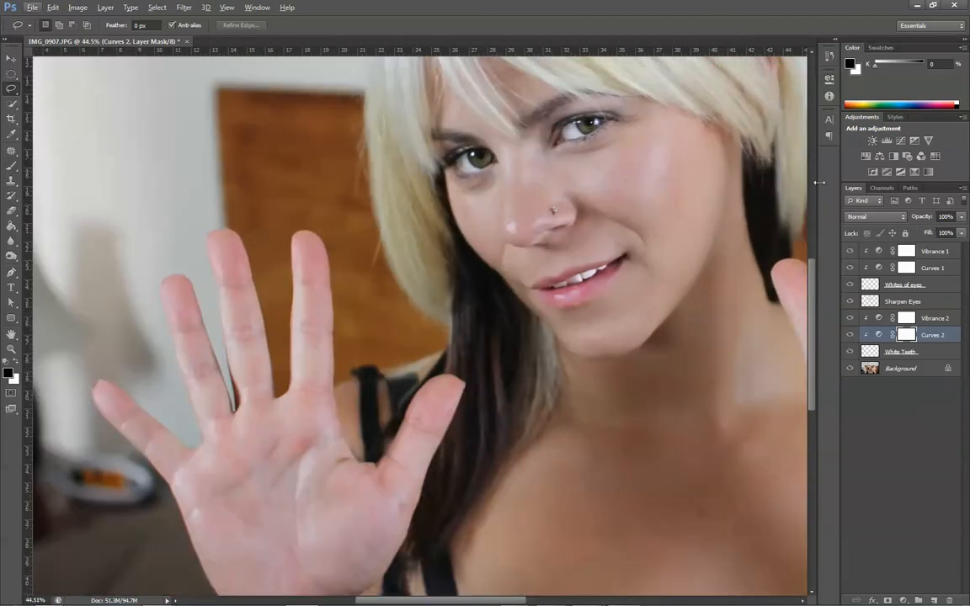
pyautogui.click(962, 217)
pyautogui.moveTo(959, 235); pyautogui.dragTo(933, 228)
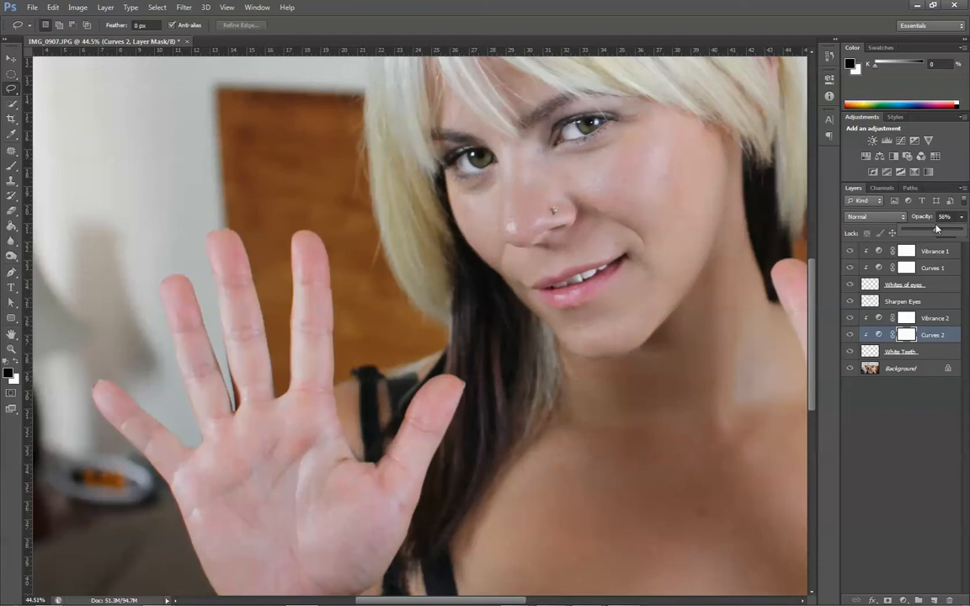
pyautogui.click(849, 335)
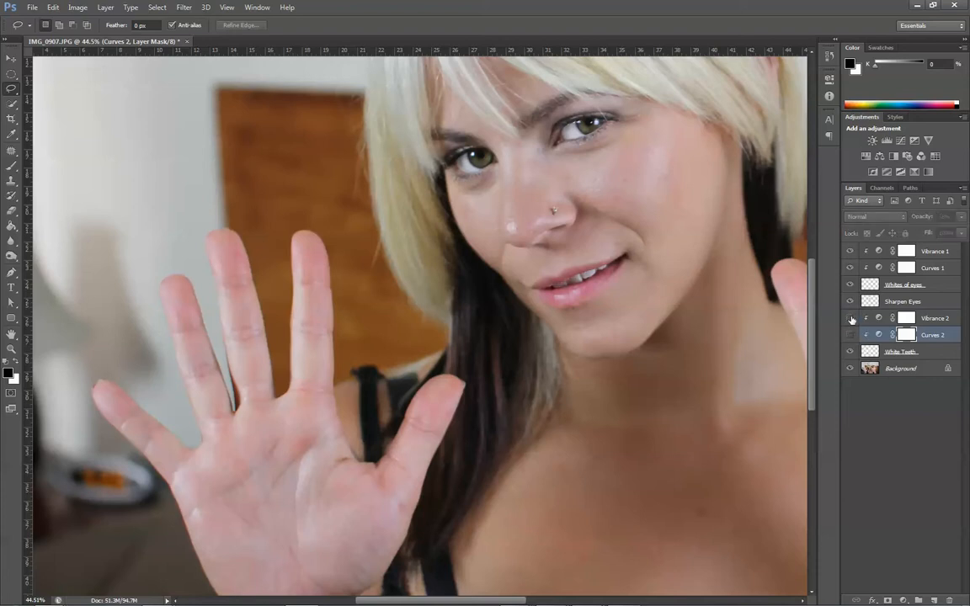
pyautogui.click(850, 336)
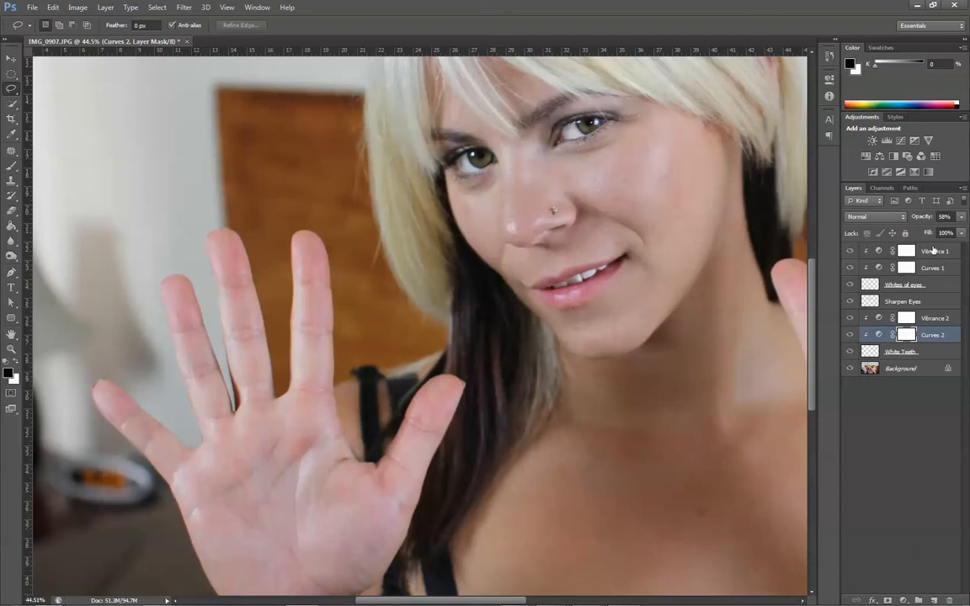
# Create a new layer group above Vibrance 1 and name it "Edits"
pyautogui.click(910, 251)
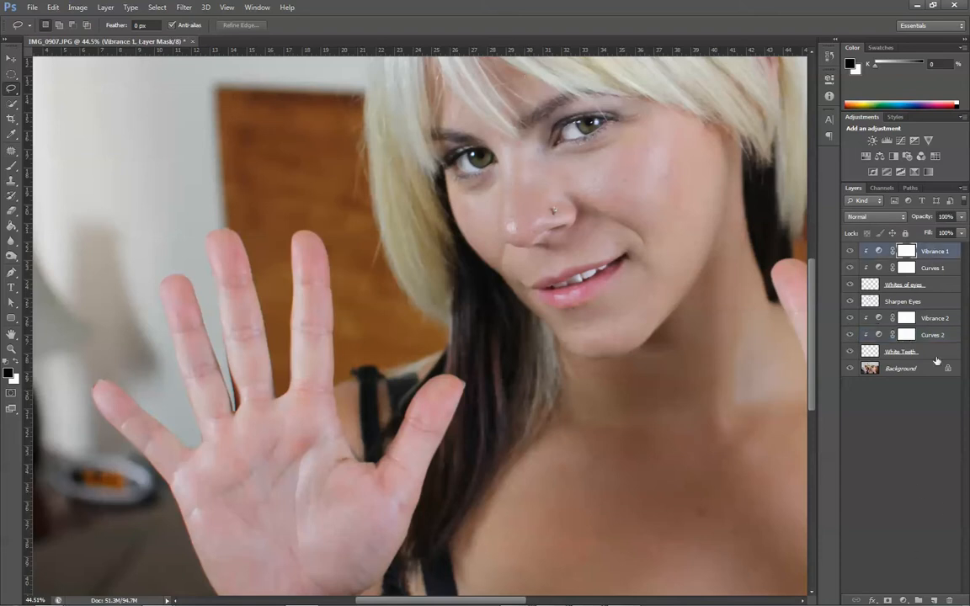
pyautogui.click(918, 600)
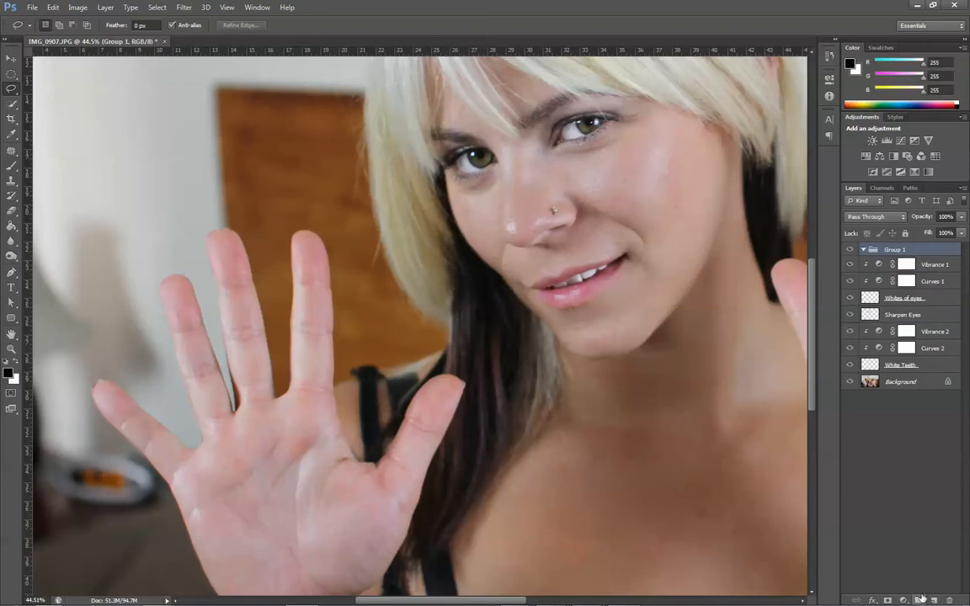
pyautogui.doubleClick(893, 250)
pyautogui.write('Edits')
pyautogui.press('Return')
# Move all layers from Vibrance 1 down to White Teeth into the Edits group and deselect them
pyautogui.click(926, 265)
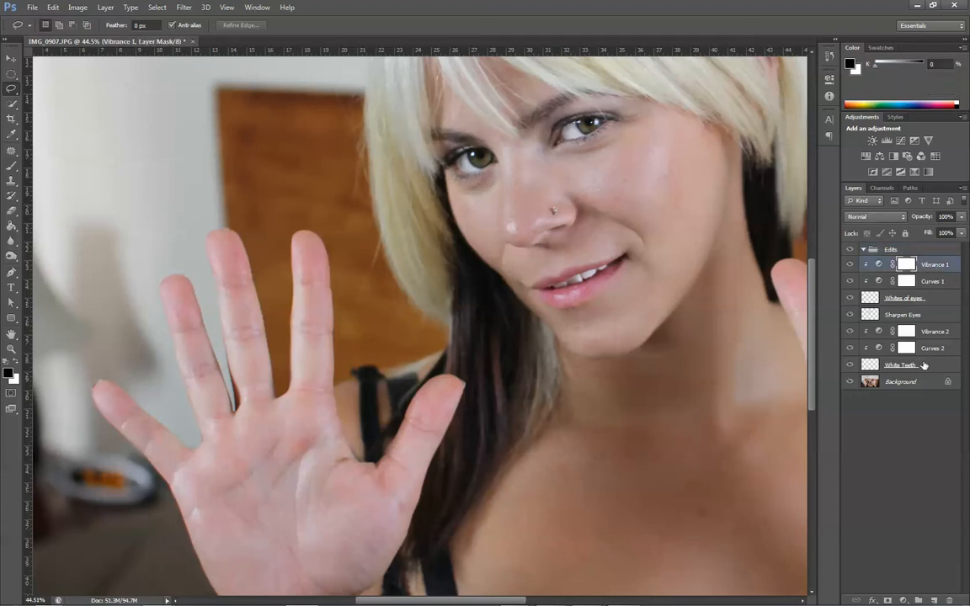
pyautogui.keyDown('shift'); pyautogui.click(924, 366); pyautogui.keyUp('shift')
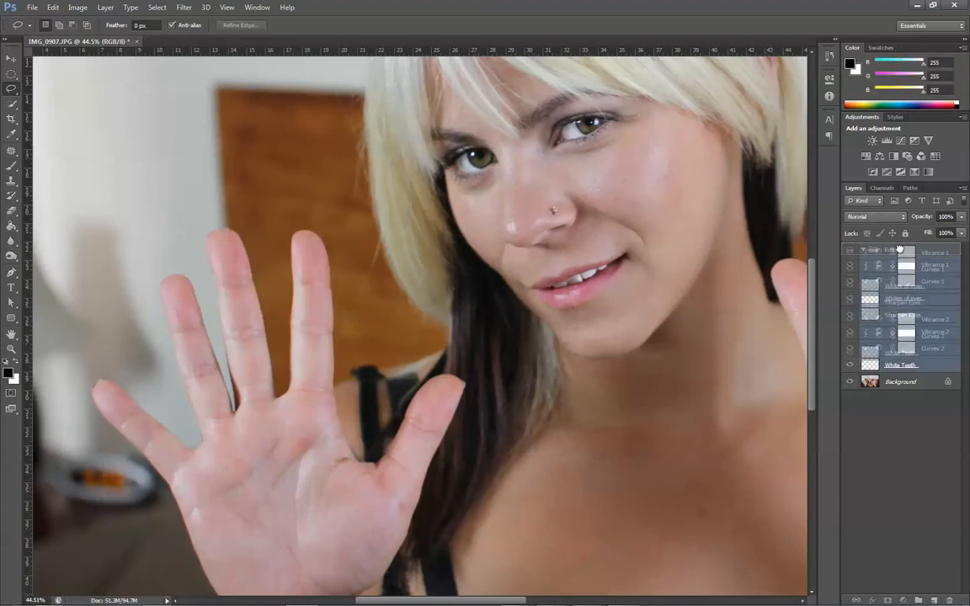
pyautogui.moveTo(923, 365); pyautogui.dragTo(900, 252)
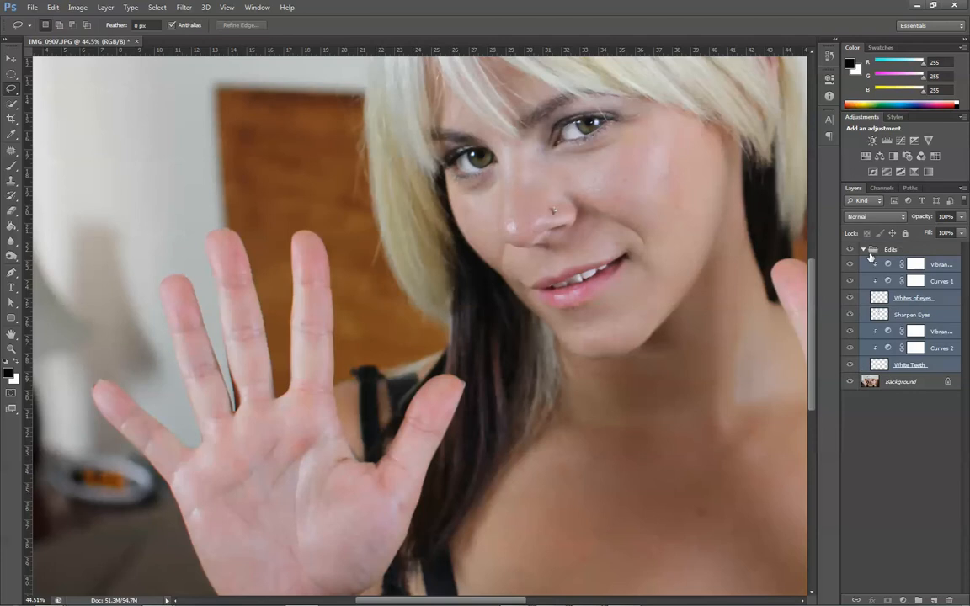
pyautogui.click(895, 437)
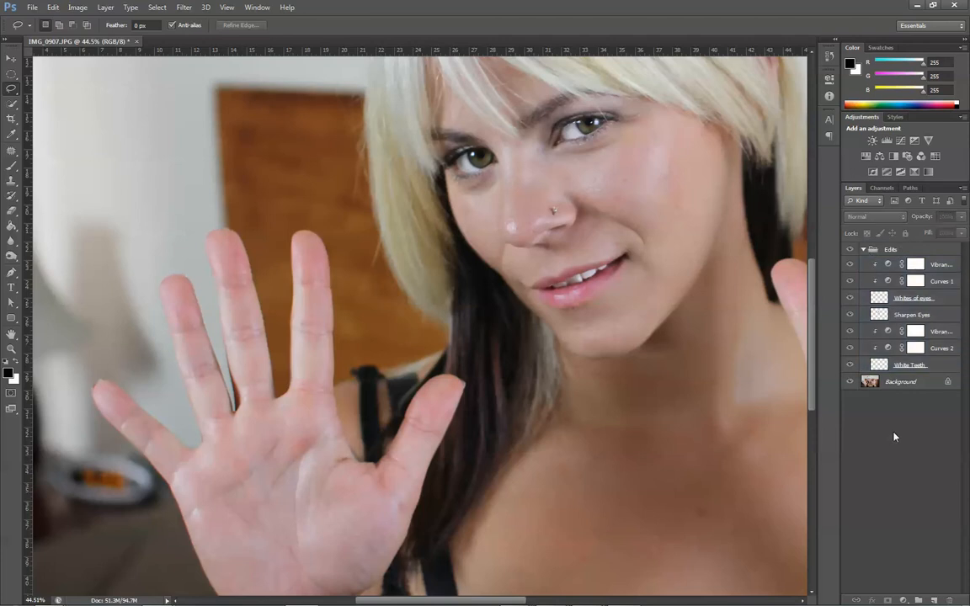
# Hide and show the Edits group to compare the eyes and teeth before and after the retouching
pyautogui.click(850, 250)
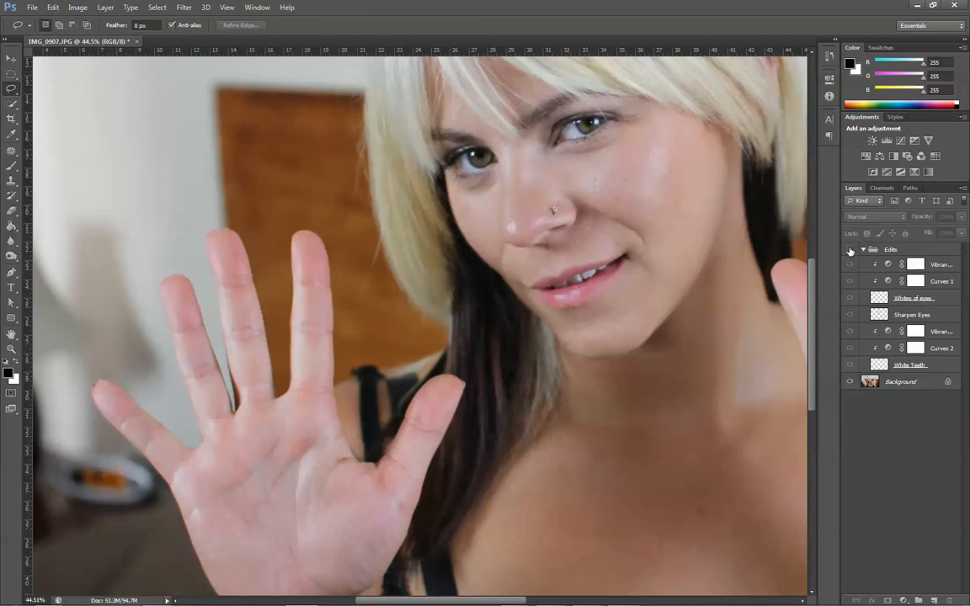
pyautogui.click(849, 250)
pyautogui.click(851, 382)
pyautogui.click(850, 382)
pyautogui.scroll(3, 593, 148)
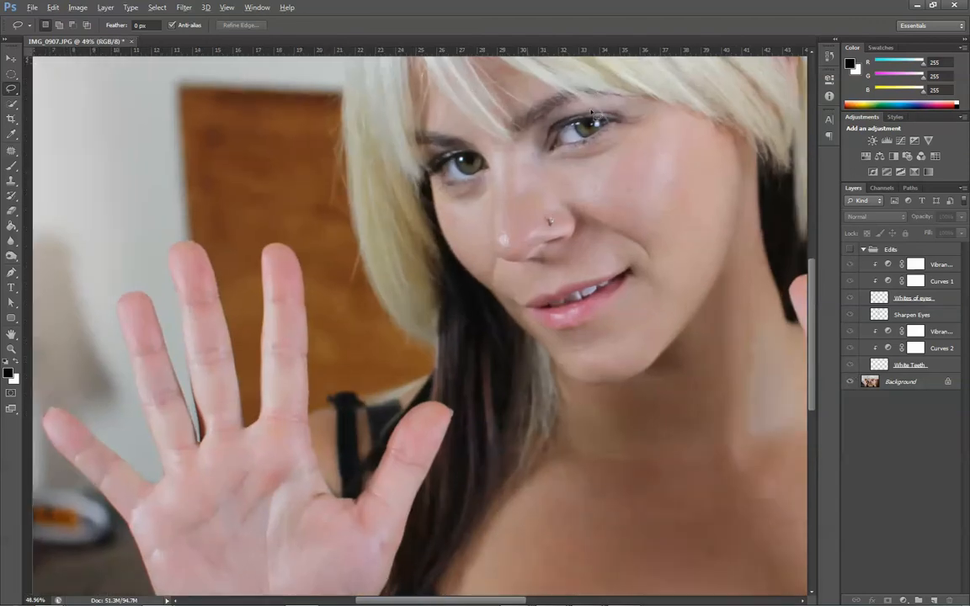
pyautogui.scroll(1, 594, 149)
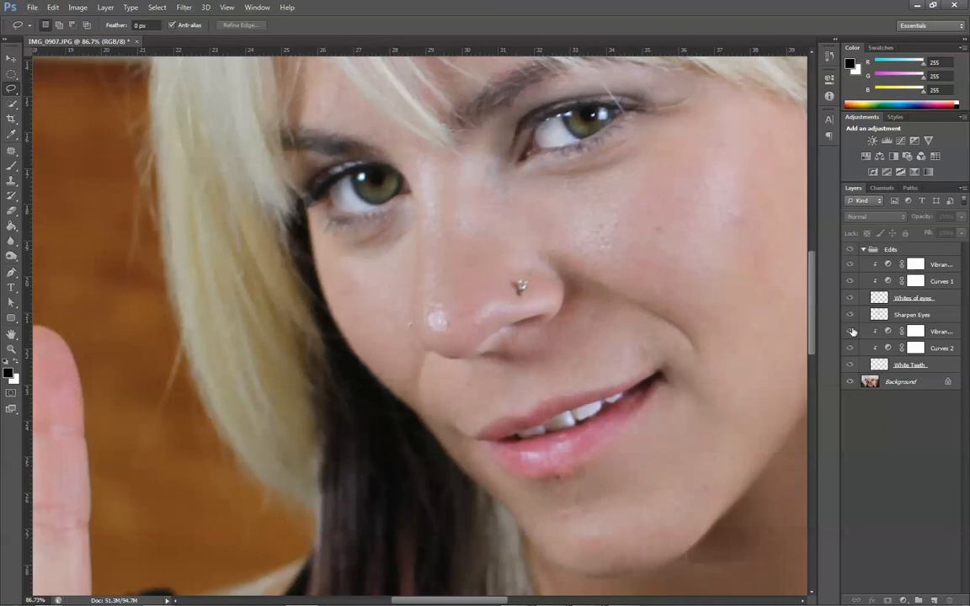
# Move Vibrance 2, Curves 2 and White Teeth together to just above the Sharpen Eyes layer within the Edits group
pyautogui.click(902, 332)
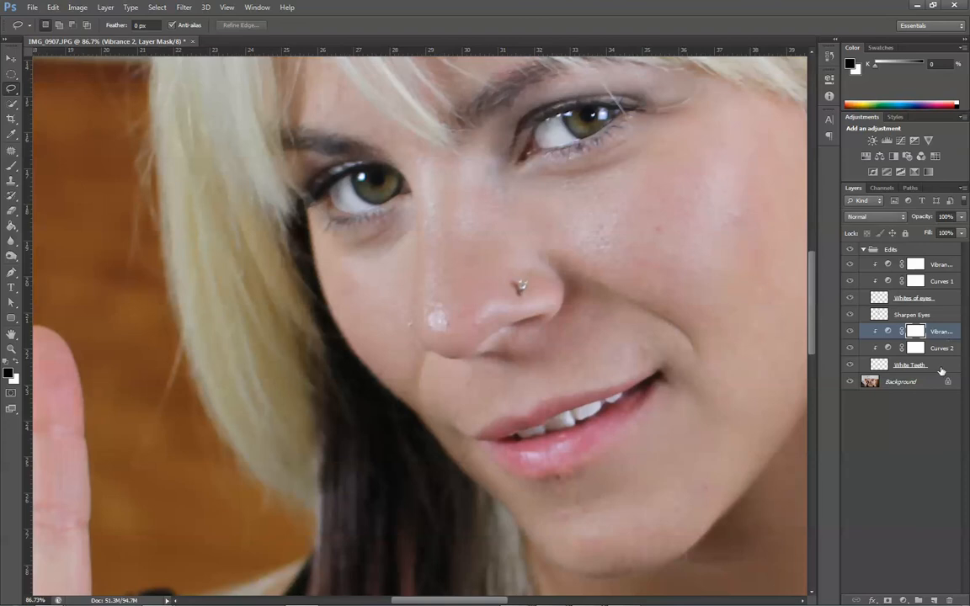
pyautogui.keyDown('shift'); pyautogui.click(933, 364); pyautogui.keyUp('shift')
pyautogui.moveTo(934, 361); pyautogui.dragTo(941, 313)
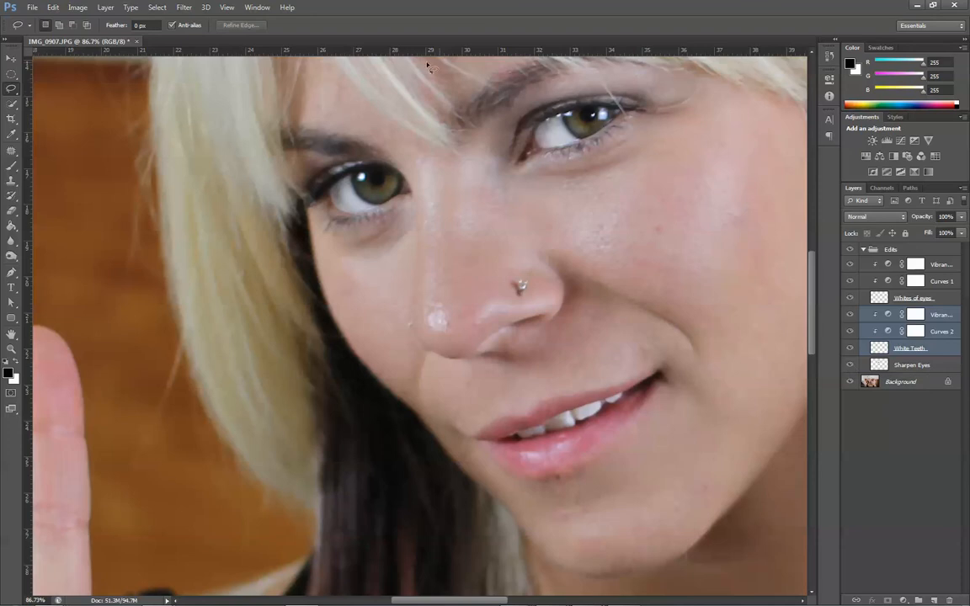
# Examine the overall effect on the whole portrait by repeatedly switching the visibility of the Edits group off and on
pyautogui.scroll(-4, 443, 174)
pyautogui.press('alt')
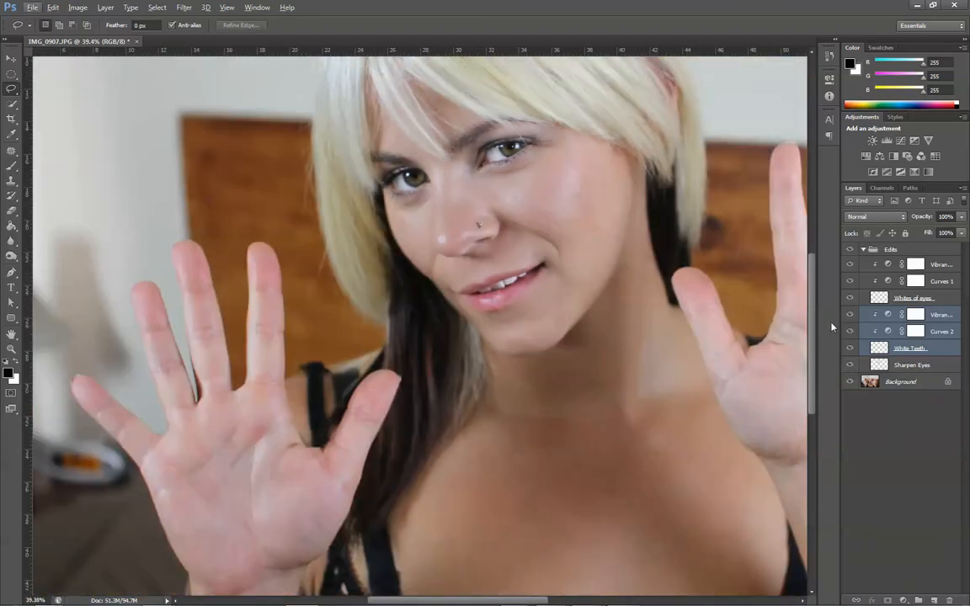
pyautogui.click(850, 368)
pyautogui.click(850, 251)
pyautogui.click(850, 251)
pyautogui.click(851, 251)
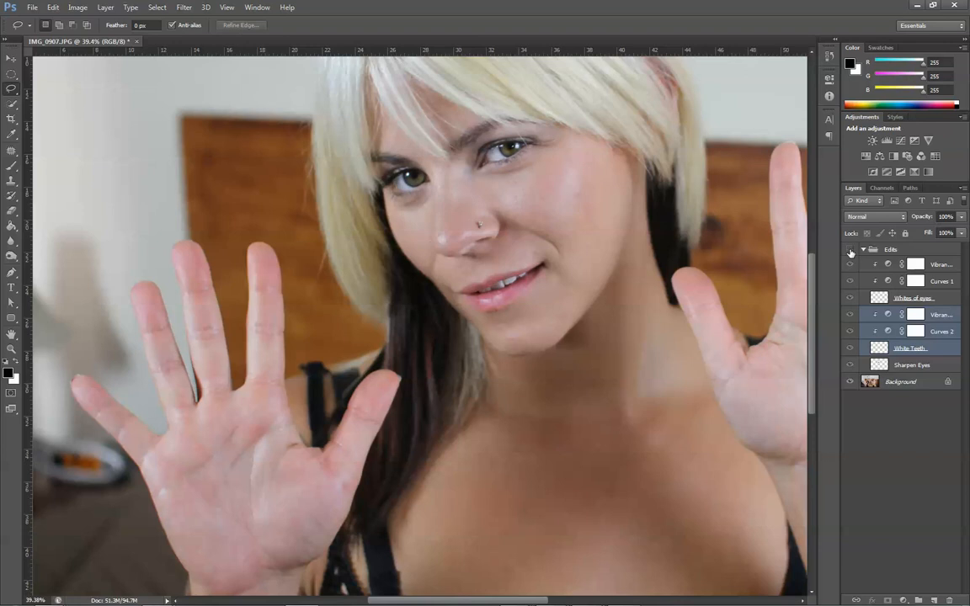
pyautogui.click(851, 251)
pyautogui.click(850, 251)
pyautogui.click(851, 251)
pyautogui.click(851, 251)
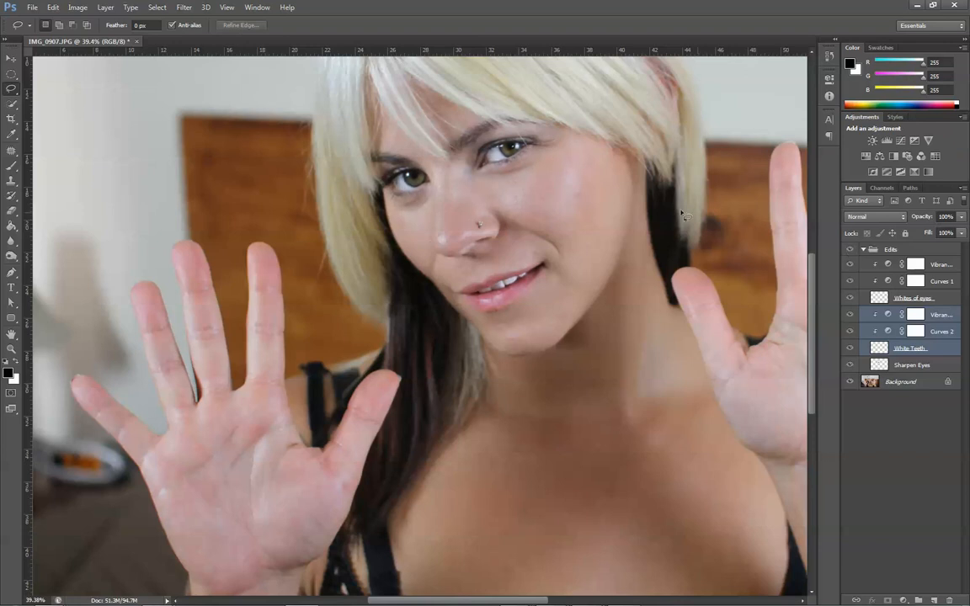